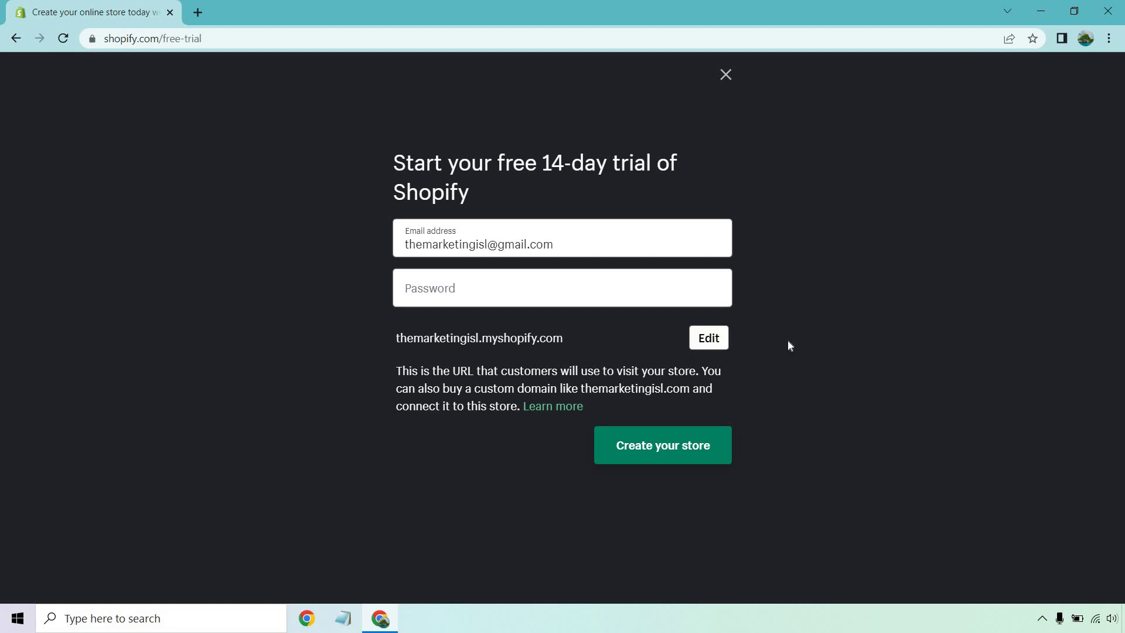
Step: Change the store address to thefreshesttees.myshopify.com
left_click(717, 347)
double_click(504, 339)
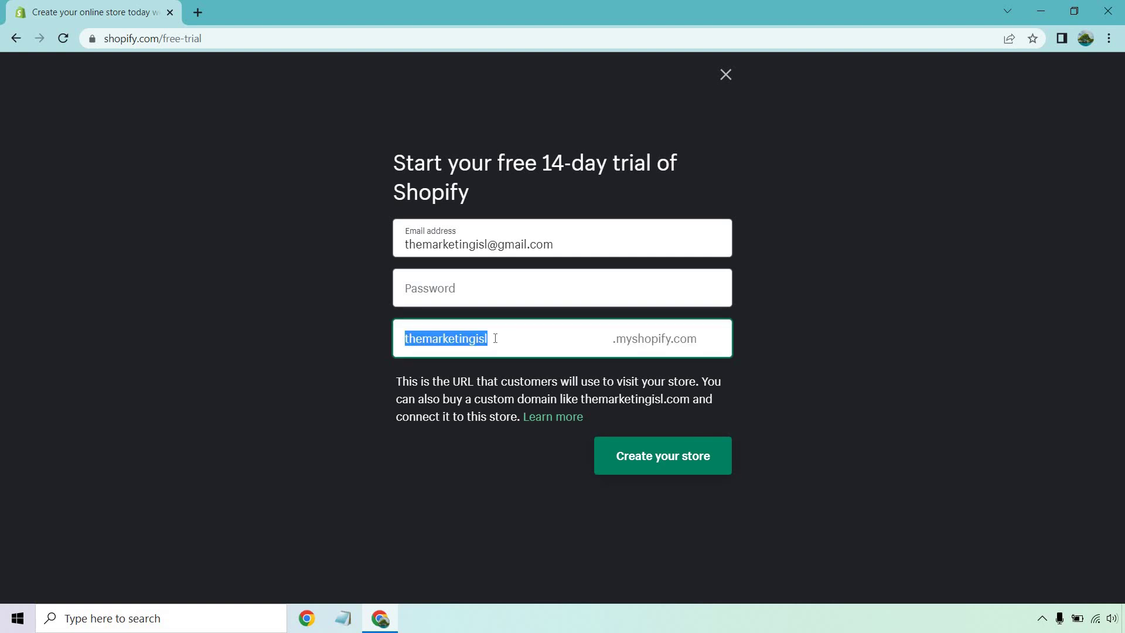
type("thefreshe")
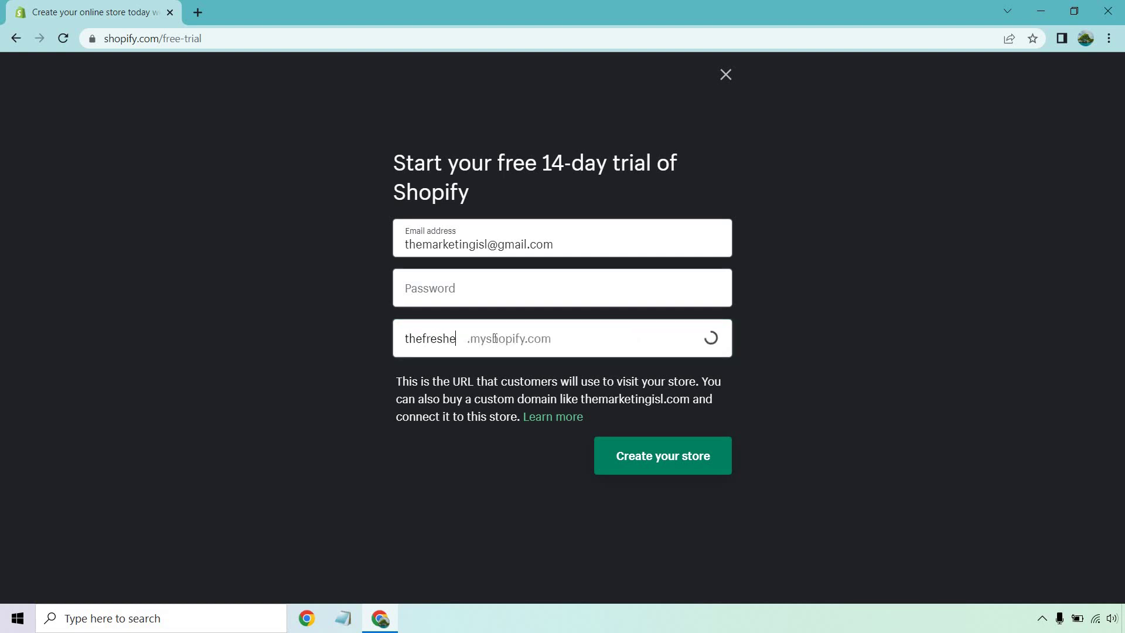
type("stt")
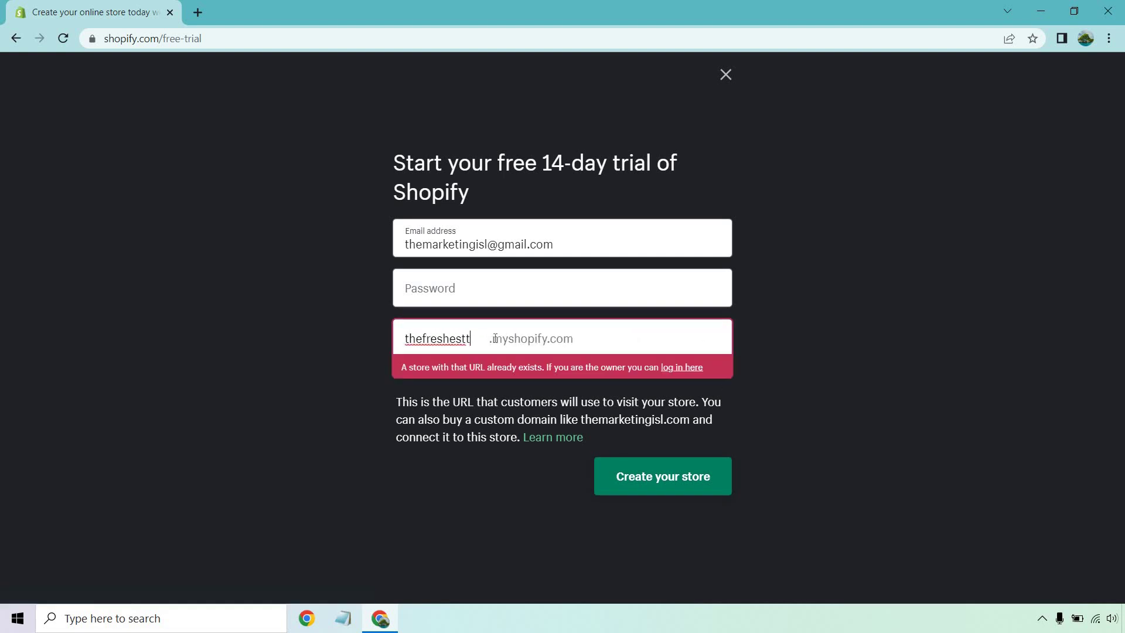
type("ees")
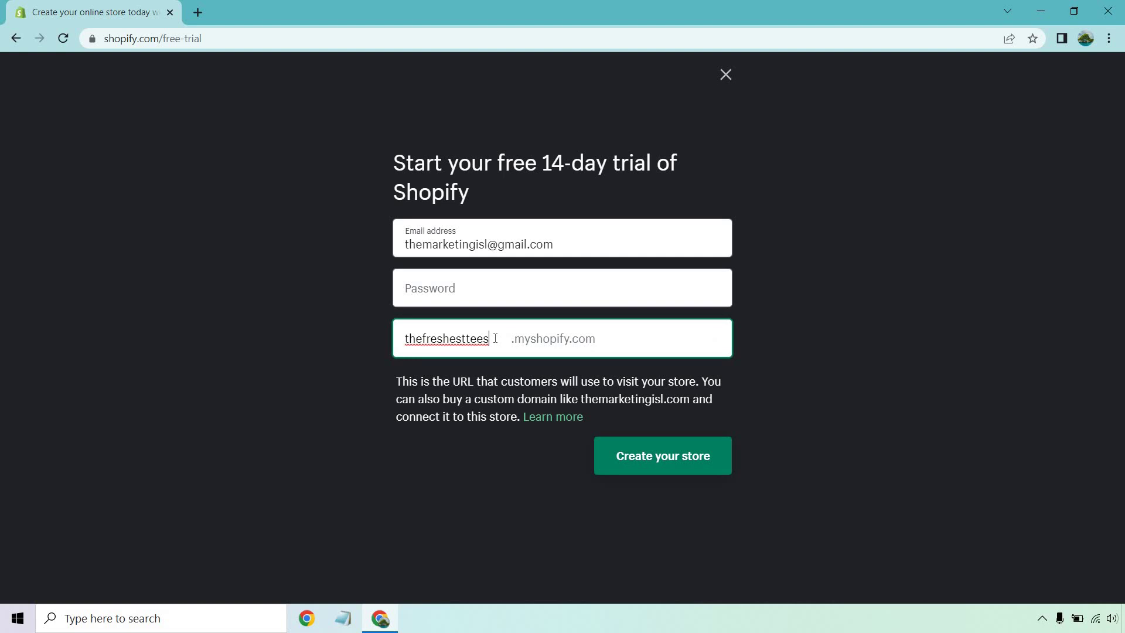
left_click(887, 303)
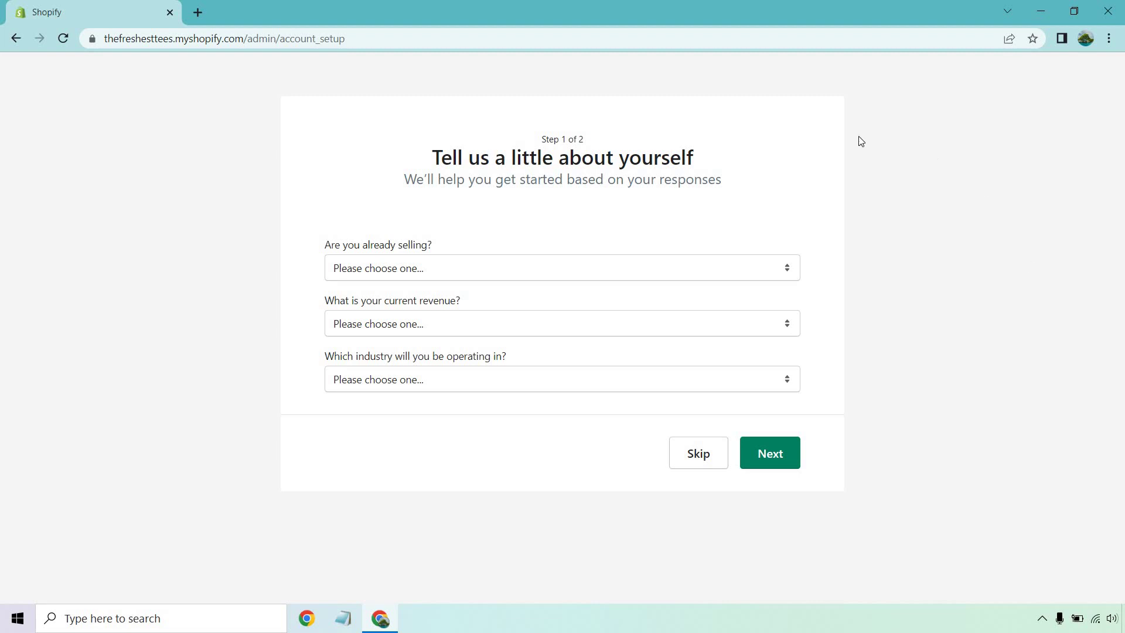
Step: Skip the 'Are you already selling?' questions unanswered and scroll through the Step 2 address form
left_click(689, 272)
left_click(962, 244)
left_click(685, 466)
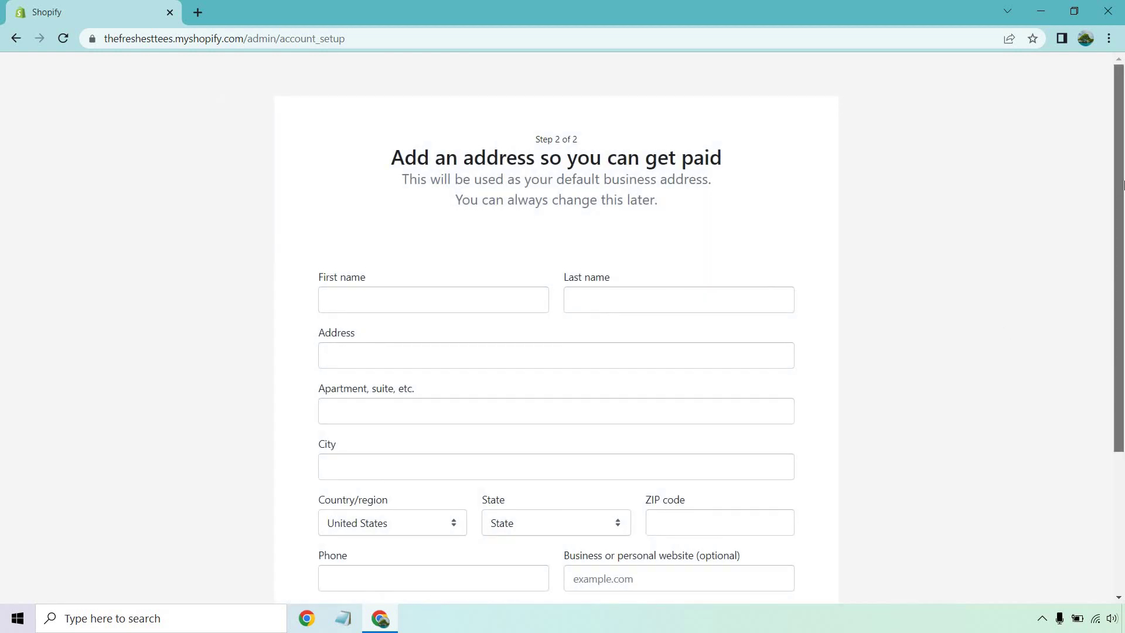
left_click_drag(1123, 185, 1121, 221)
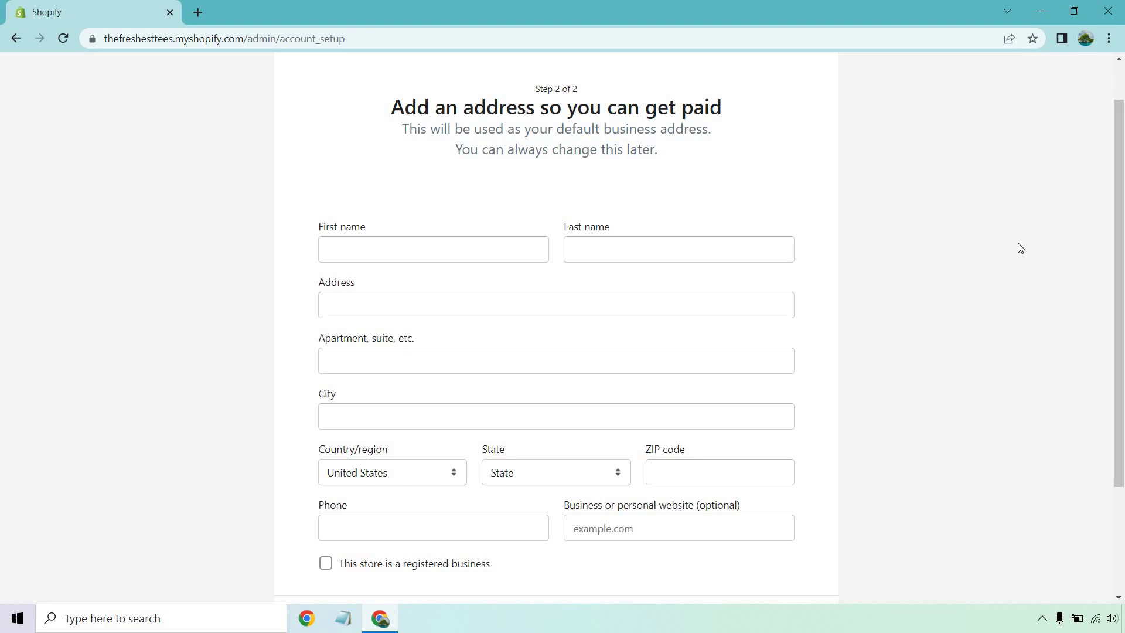
scroll(1021, 243, "down", 1)
scroll(1020, 243, "down", 1)
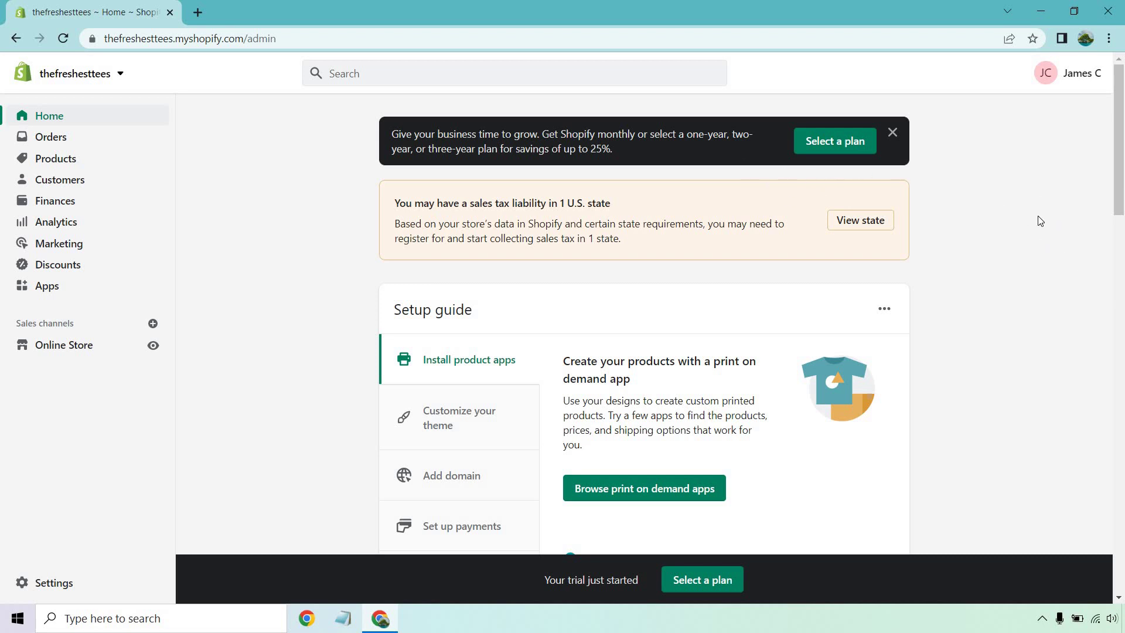
Step: Browse the setup guide's theme customization, custom domain and payments steps
left_click_drag(1117, 145, 1122, 172)
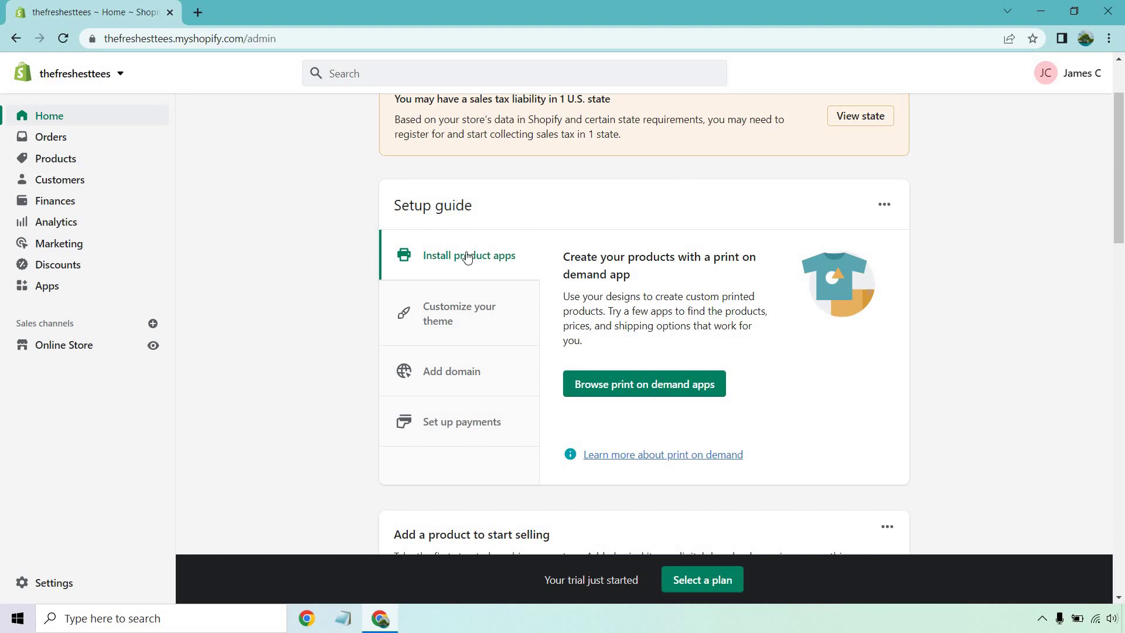
left_click(472, 311)
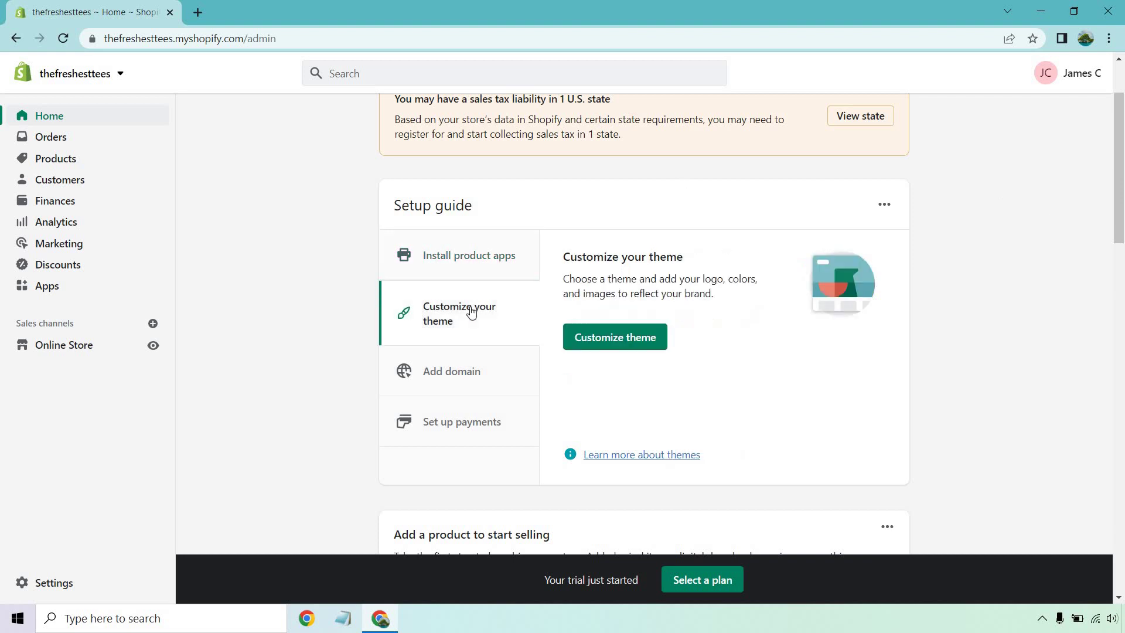
left_click(453, 379)
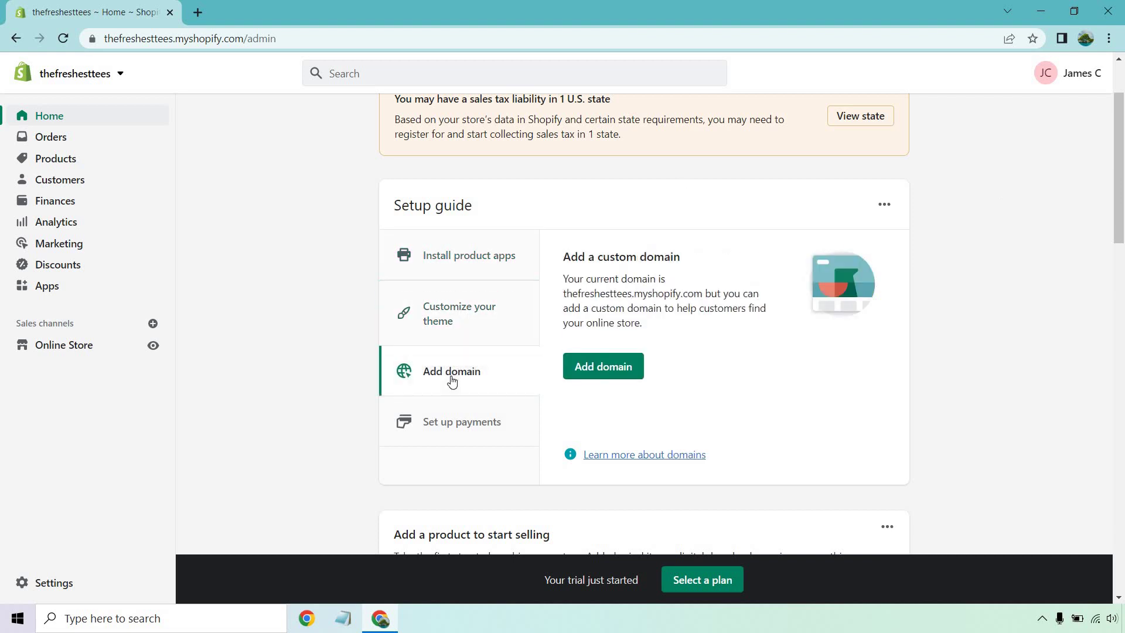
left_click(454, 434)
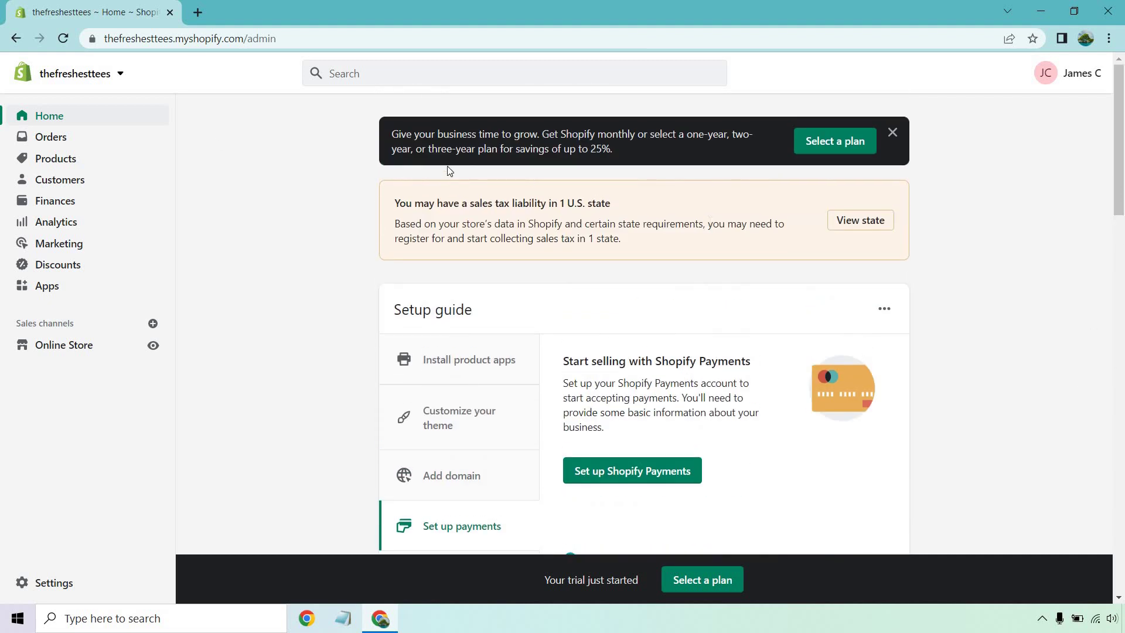
Step: Add a new product titled 'White T-Shirt'
left_click(66, 161)
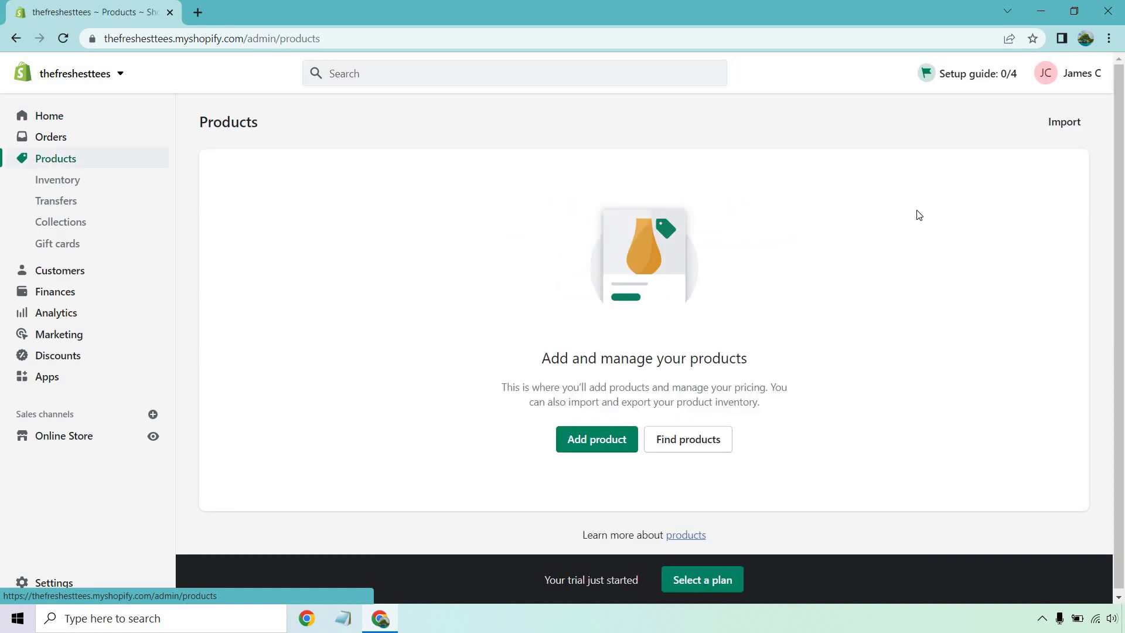
left_click(578, 440)
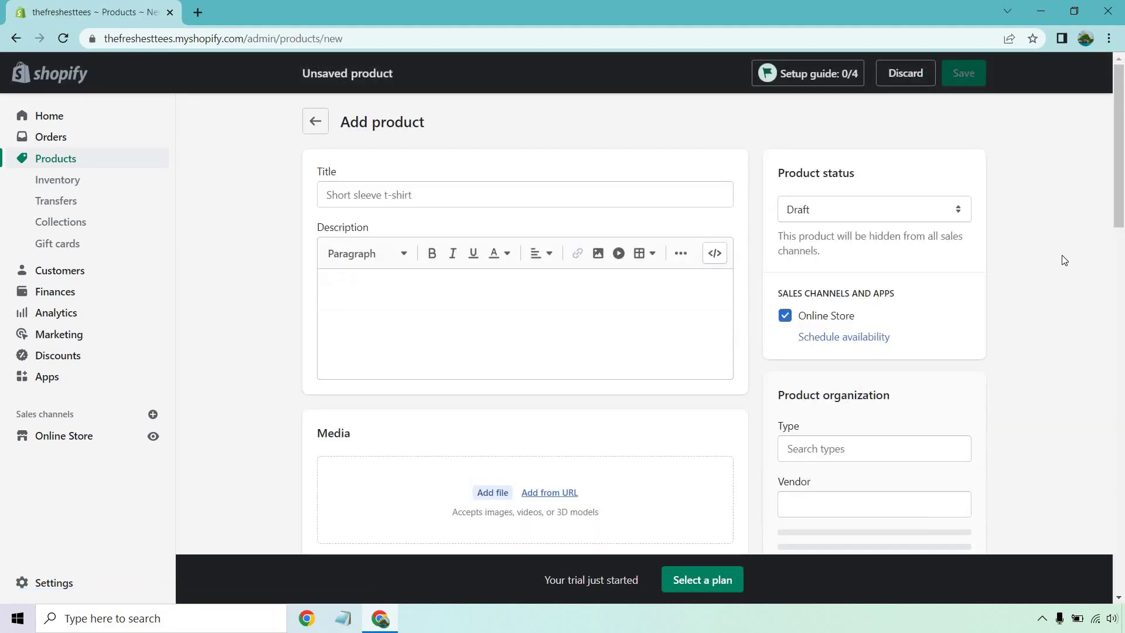
left_click(421, 195)
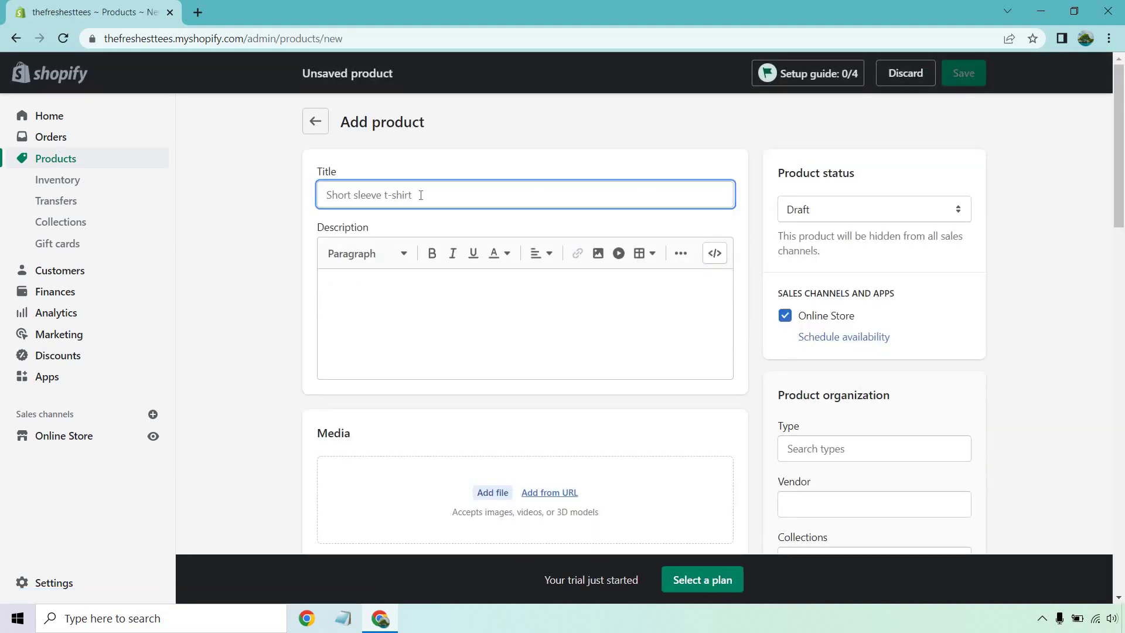
type("White T-S")
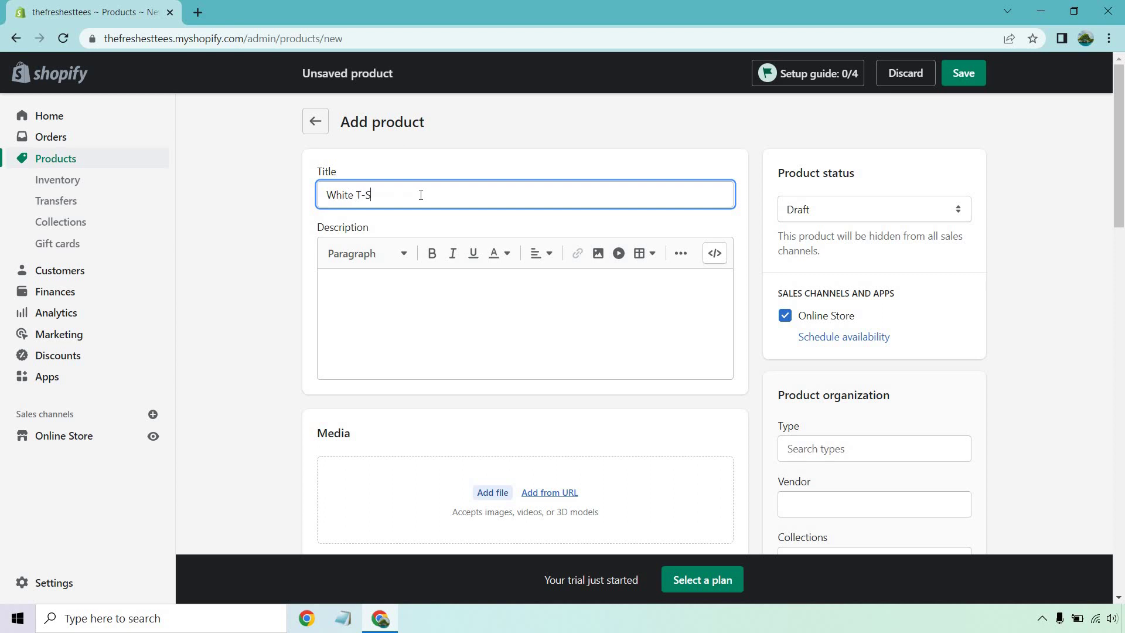
type("hirt")
Step: Paste the prepared sales sentence into the product description
left_click(448, 314)
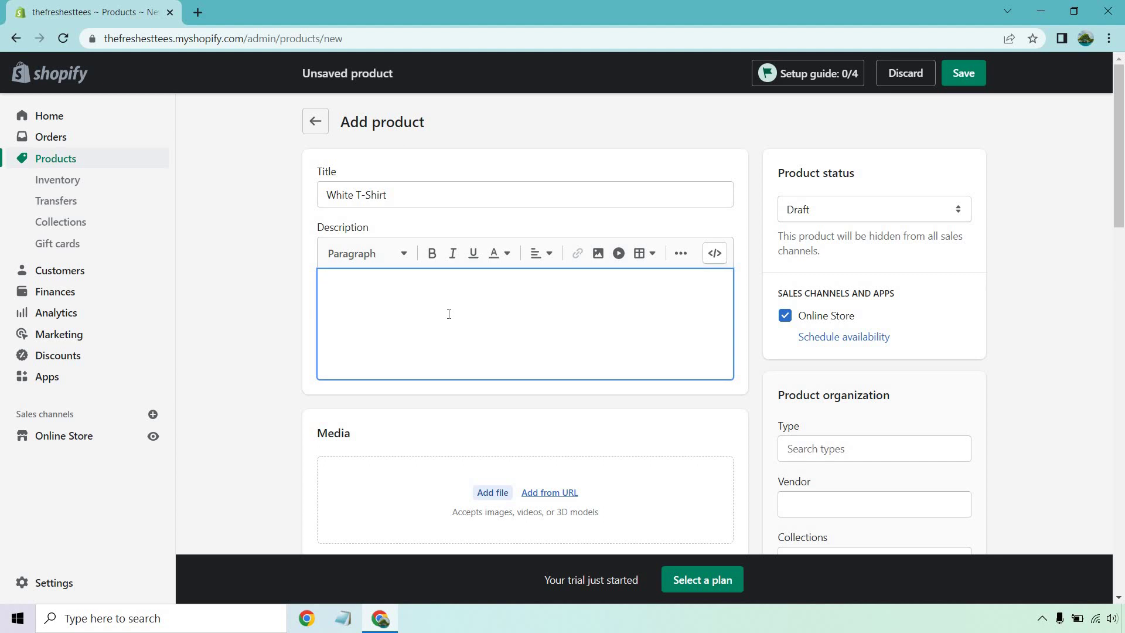
type("Everyone loves a brand new and fresh T-shirt, and that's exactly what you're getting for only a fraction of the price.")
left_click(1082, 274)
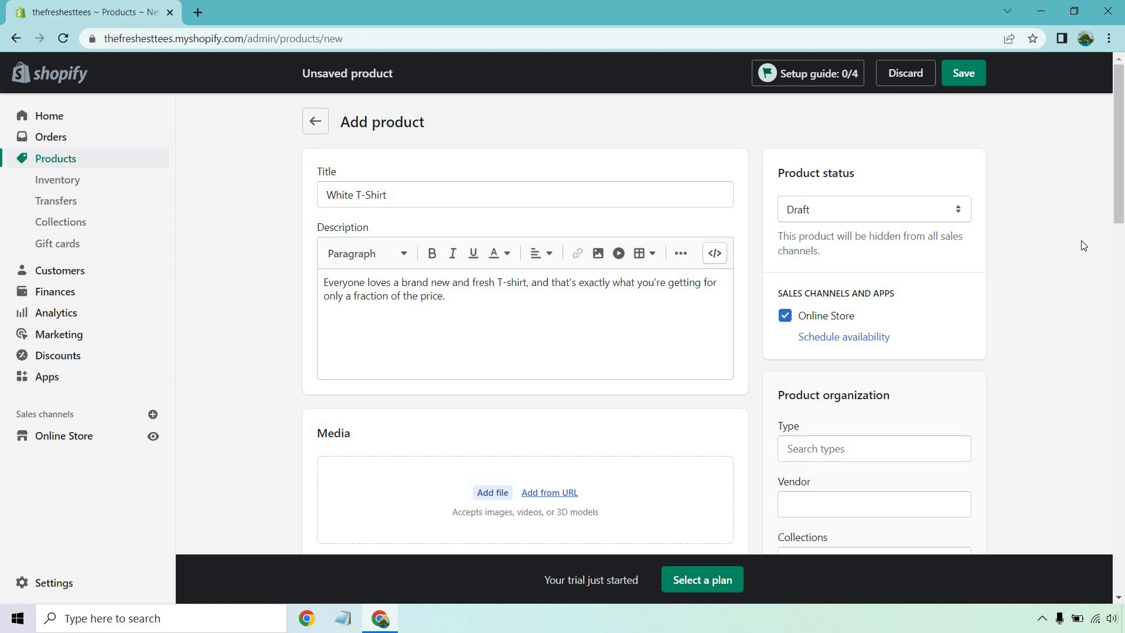
Step: Scroll the product form from the Media section down to Pricing
scroll(1061, 211, "down", 2)
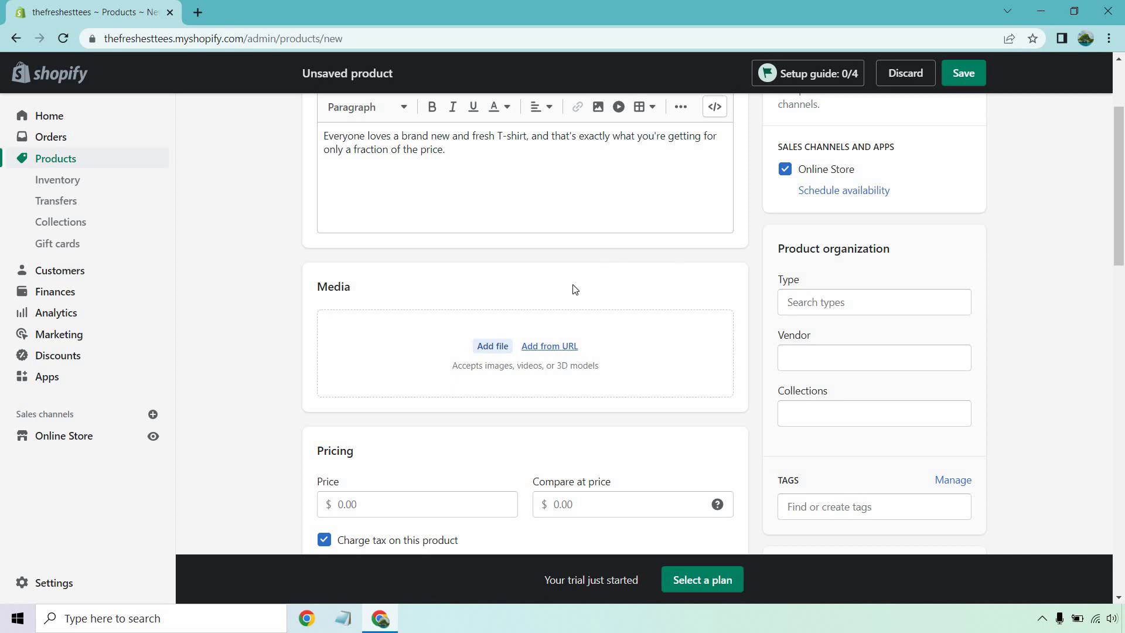
scroll(1102, 230, "down", 1)
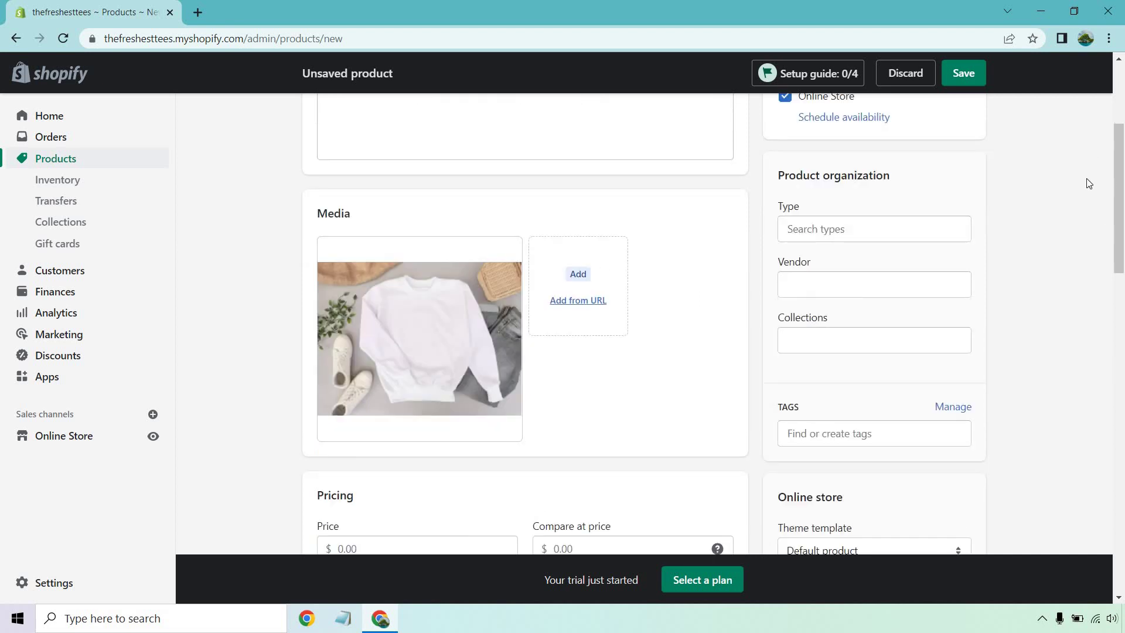
scroll(1087, 178, "down", 3)
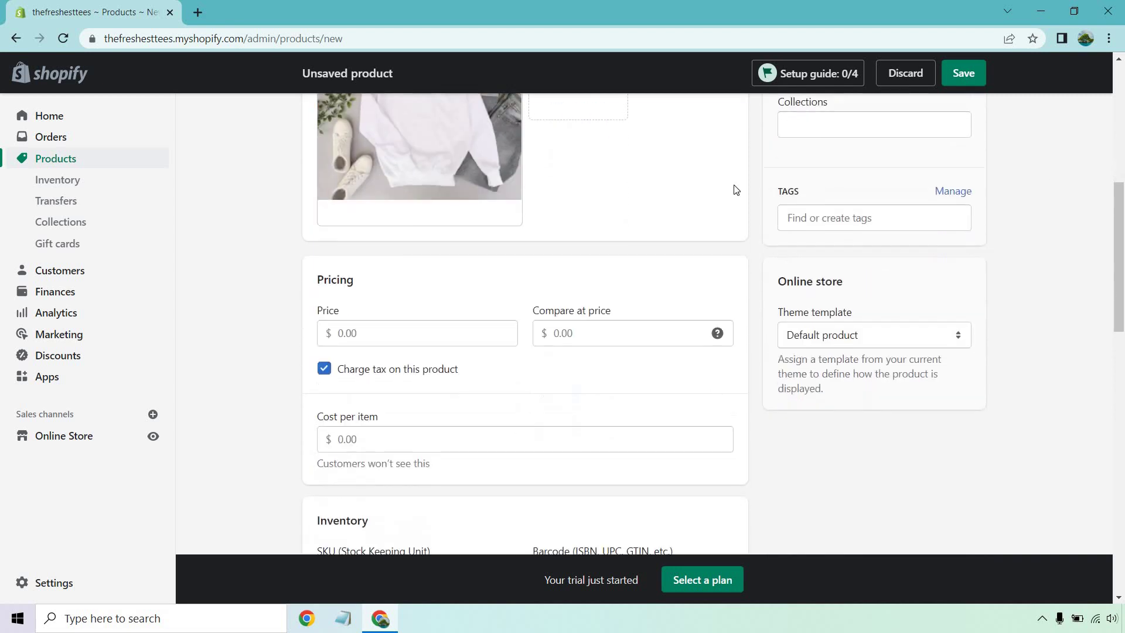
Step: Set the product price to $10.00 with a compare-at price of $25.00
left_click(341, 330)
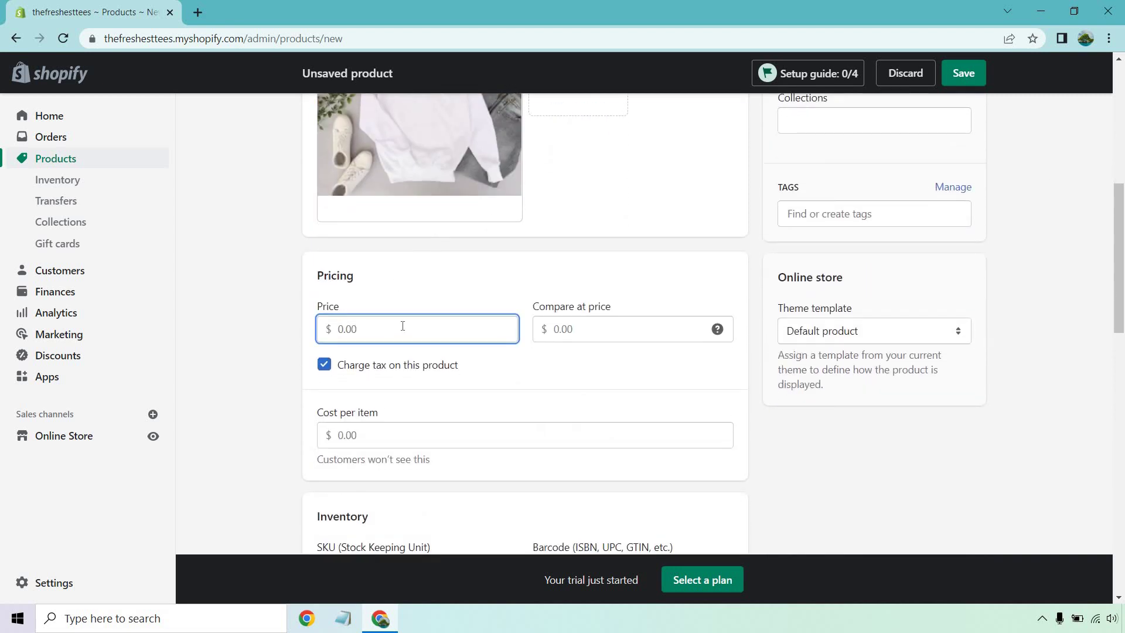
type("10.00")
left_click(1047, 328)
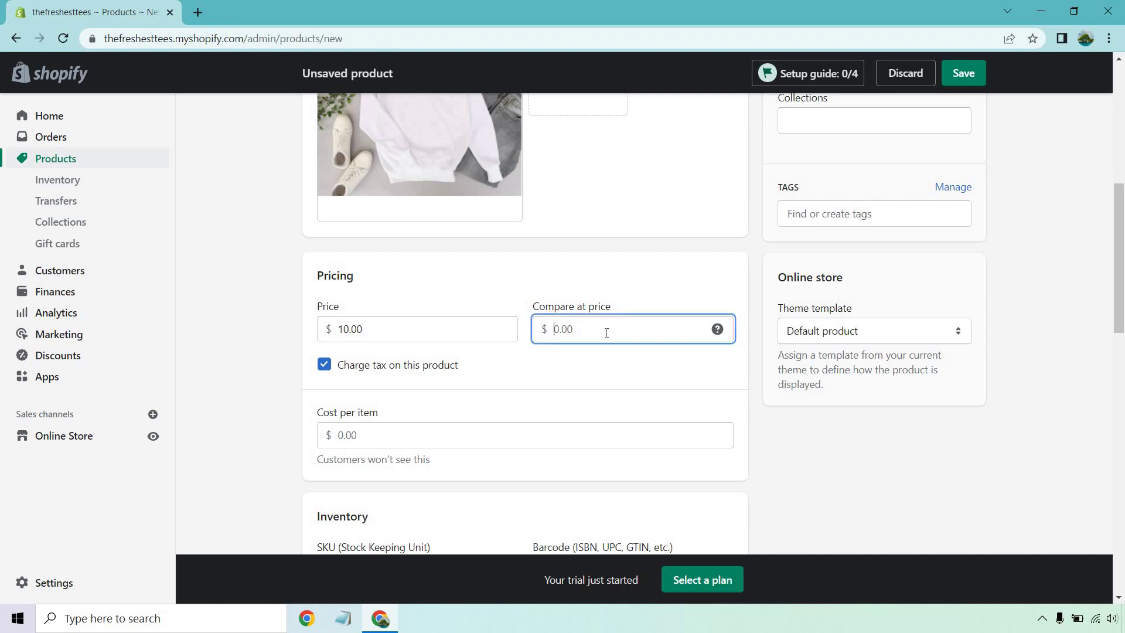
type("25.00")
left_click(1012, 295)
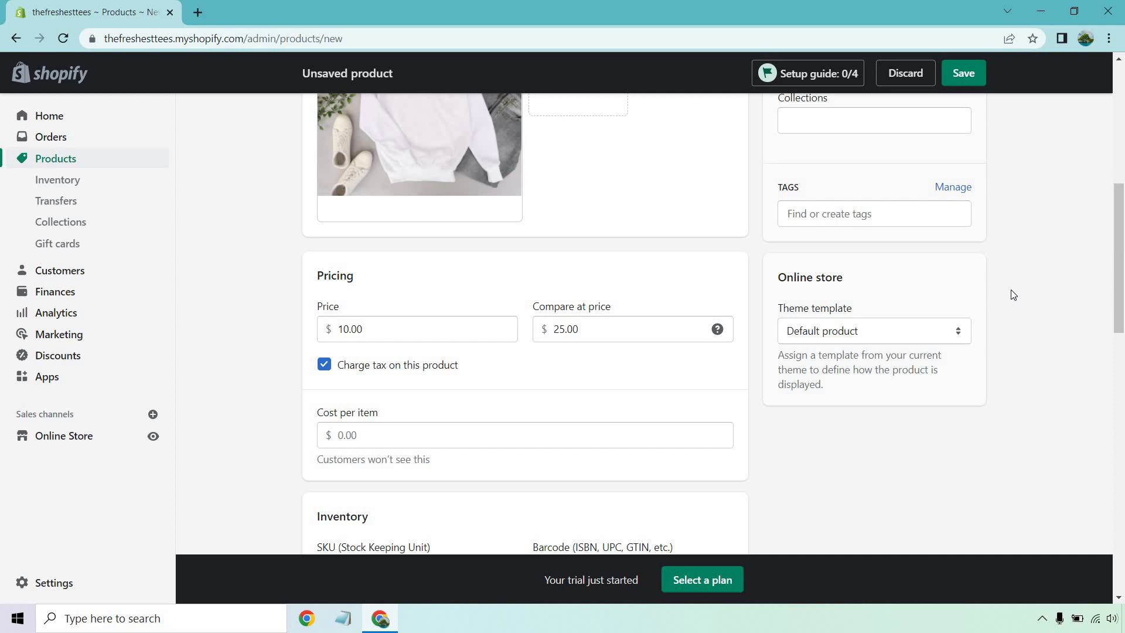
Step: Enter a cost per item of $2.00
scroll(1013, 295, "down", 1)
left_click(368, 358)
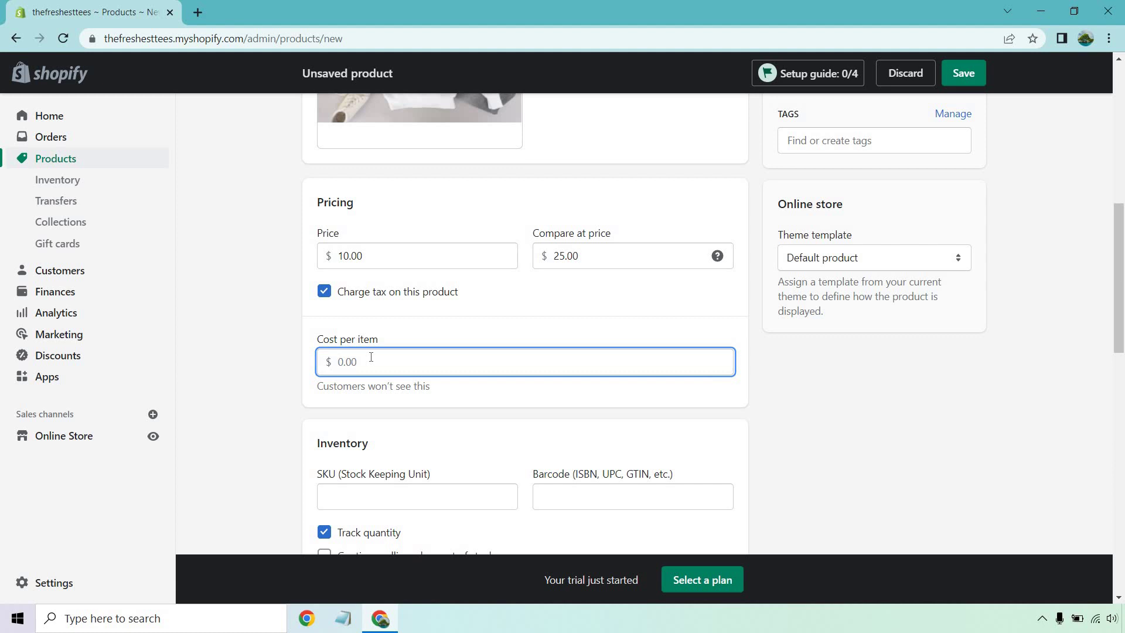
type("2.00")
left_click(959, 403)
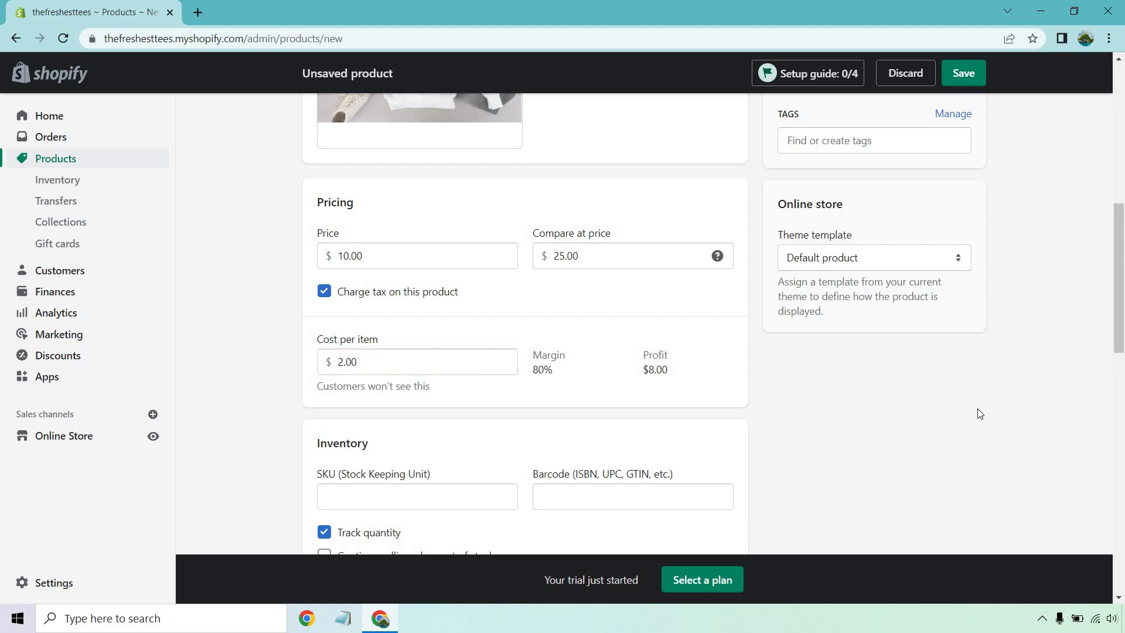
Step: Enter a shipping weight of 0.4 lb
scroll(1033, 325, "down", 1)
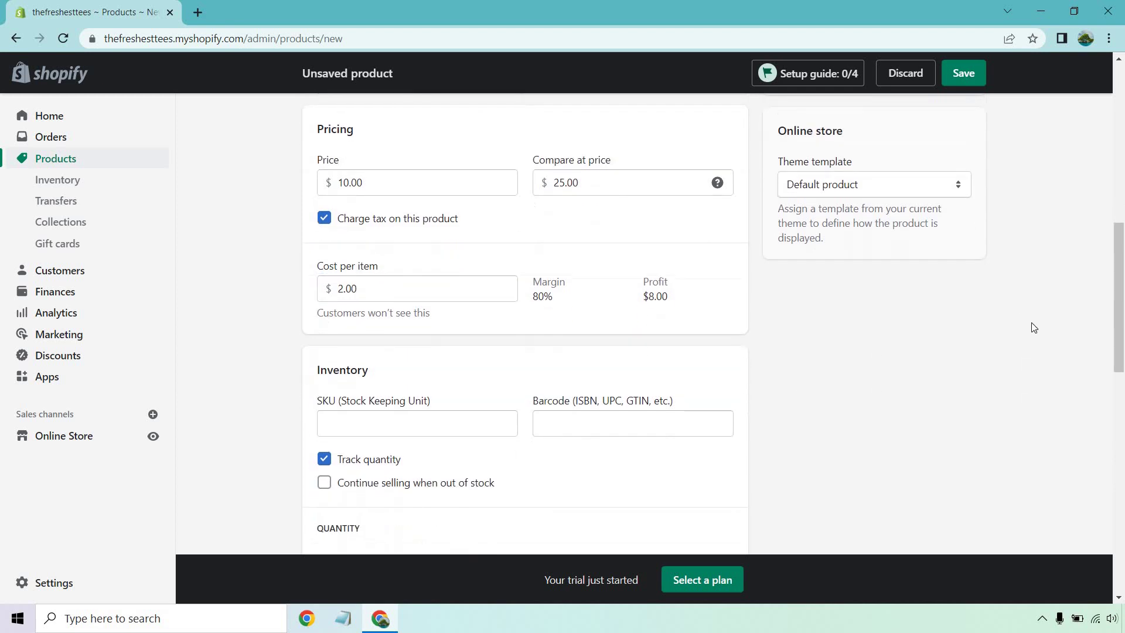
scroll(1023, 281, "down", 3)
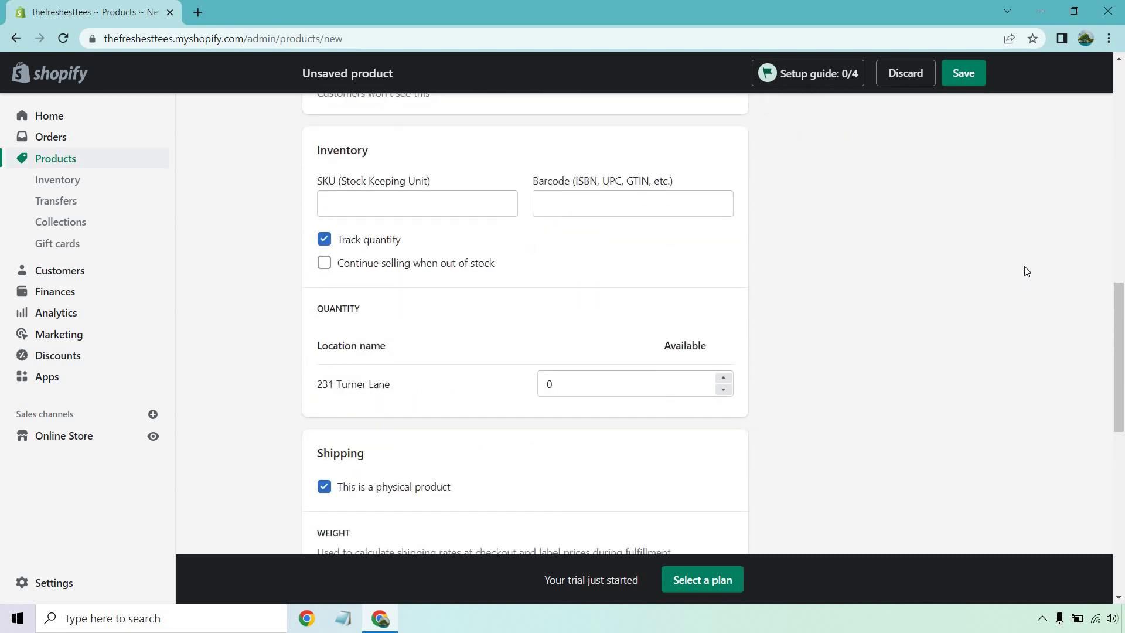
scroll(884, 265, "down", 1)
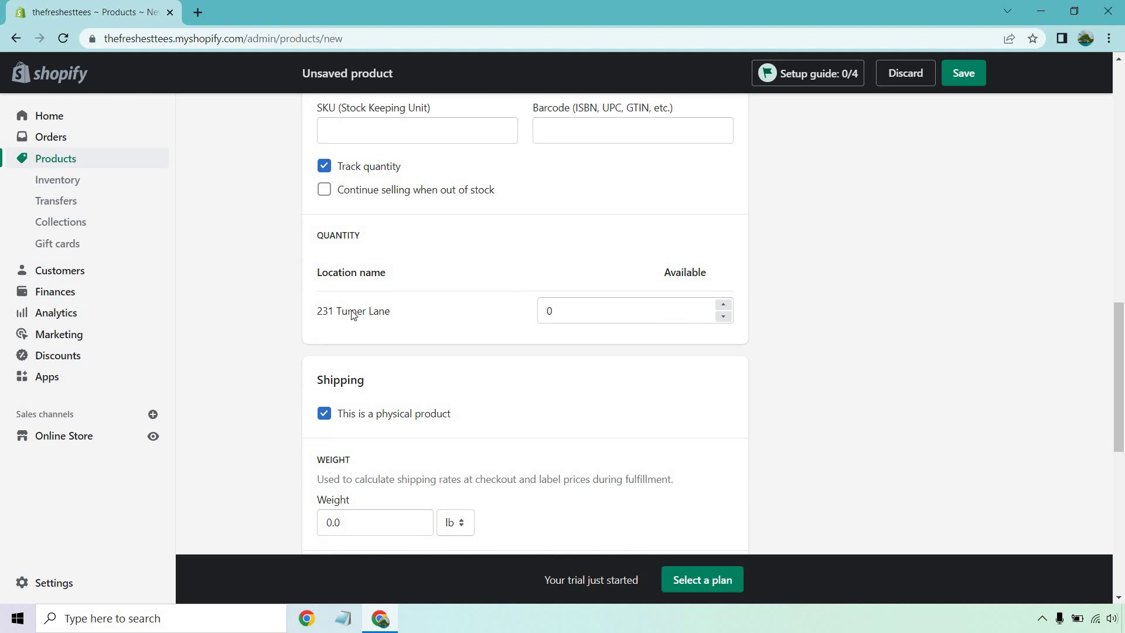
scroll(937, 244, "down", 1)
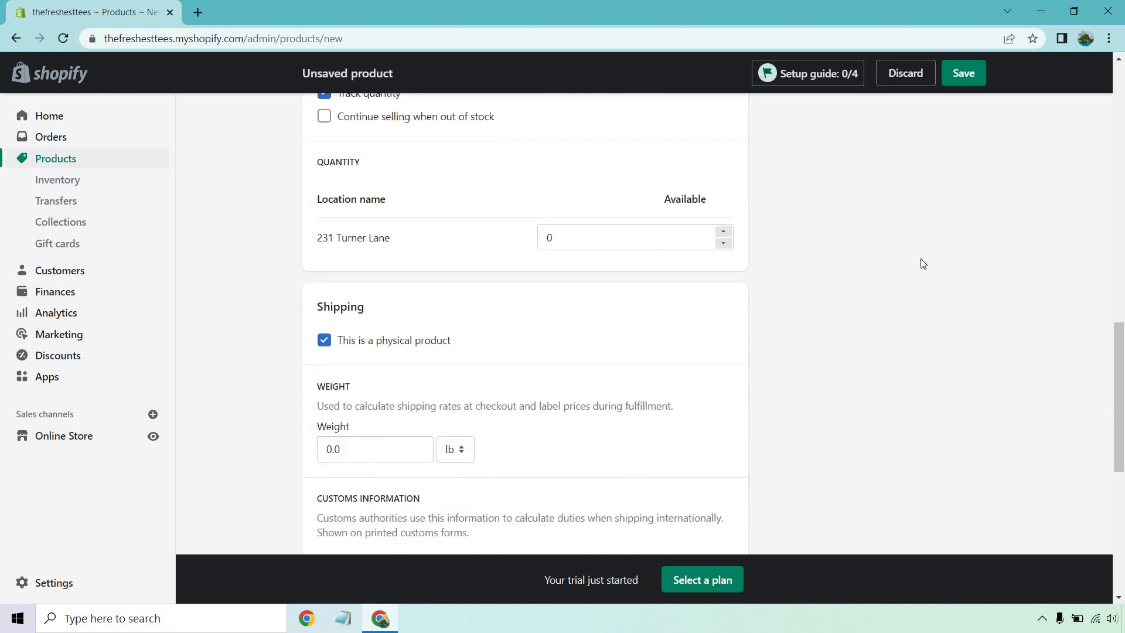
scroll(761, 246, "down", 2)
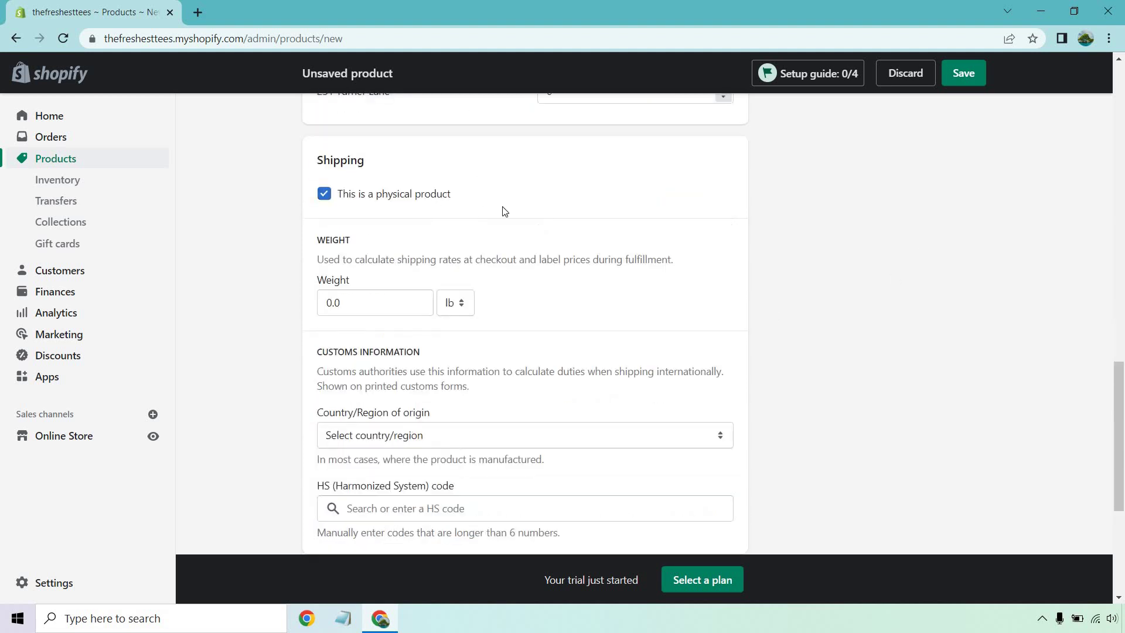
left_click(349, 302)
left_click(905, 240)
Step: Set the country of origin to United States
scroll(910, 223, "down", 1)
scroll(674, 246, "down", 1)
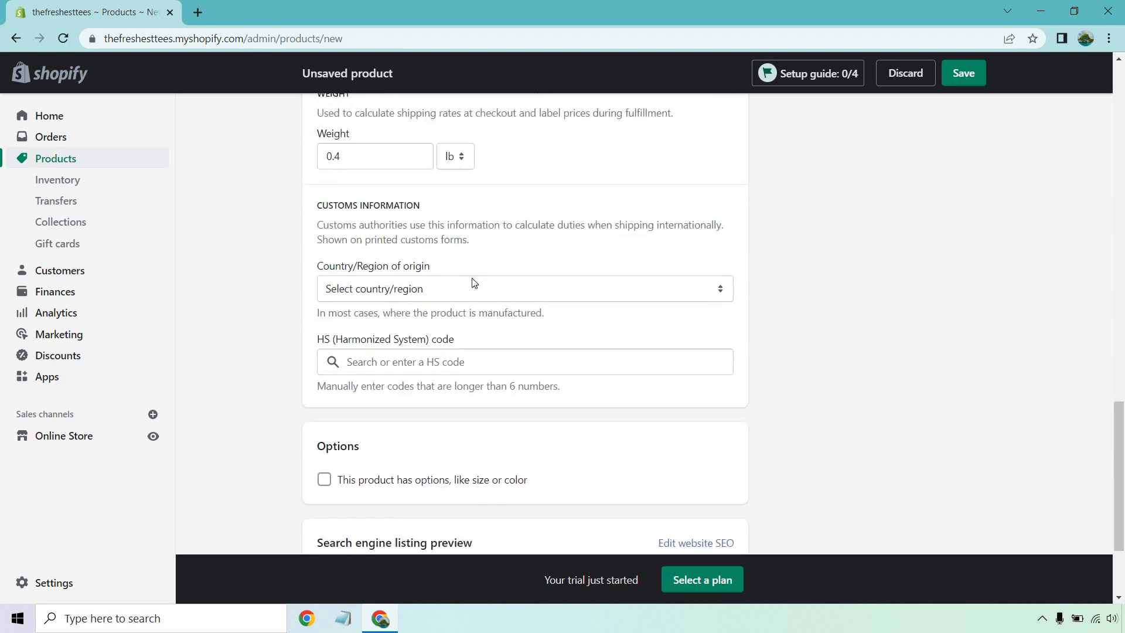
left_click(471, 284)
key("u")
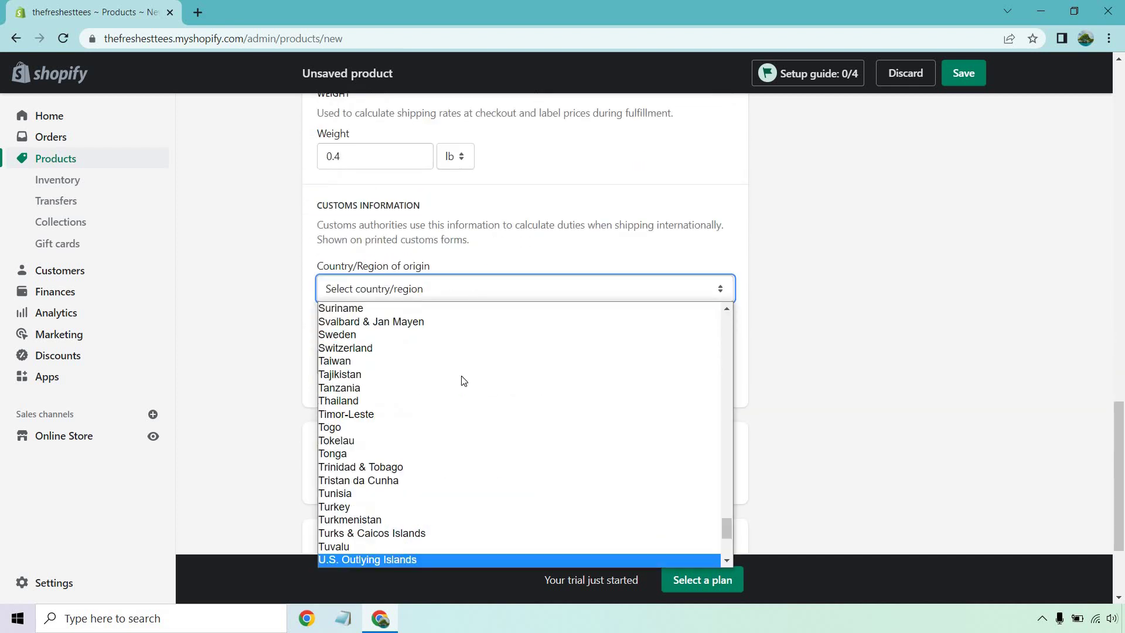
scroll(463, 380, "down", 2)
left_click(396, 481)
left_click(902, 334)
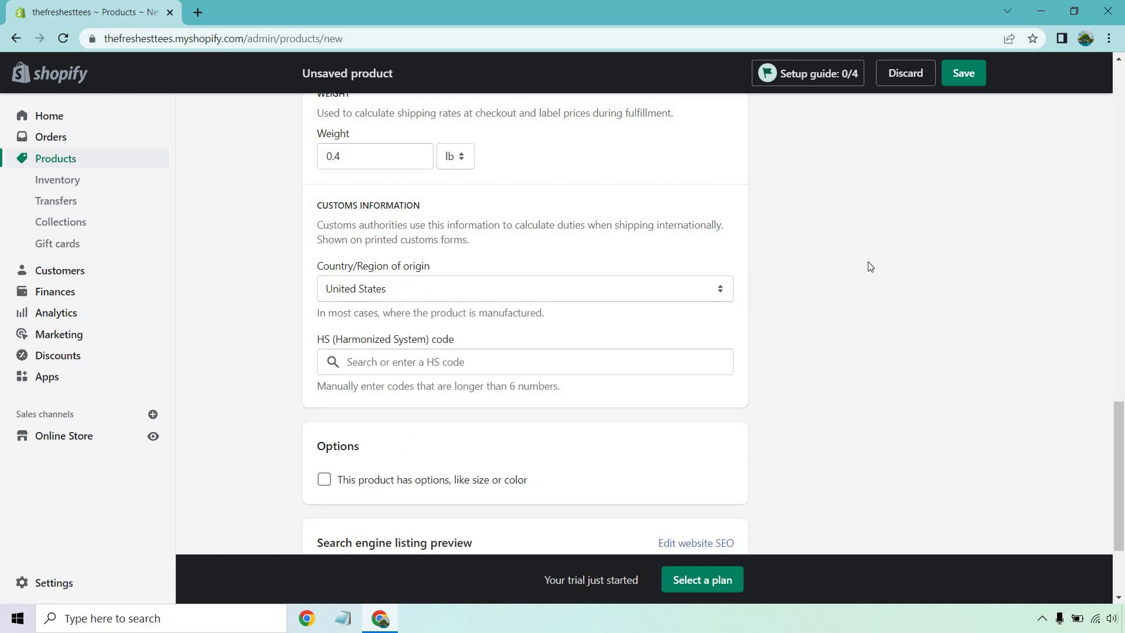
scroll(869, 258, "down", 3)
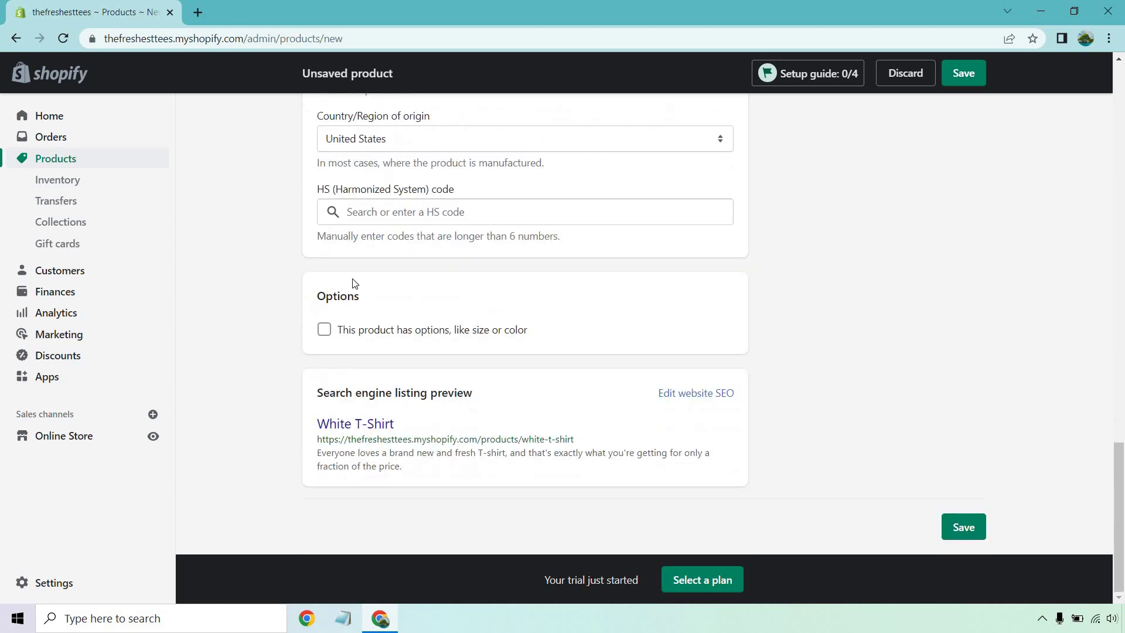
Step: Mark the product as having options and name the first option Size
left_click(324, 331)
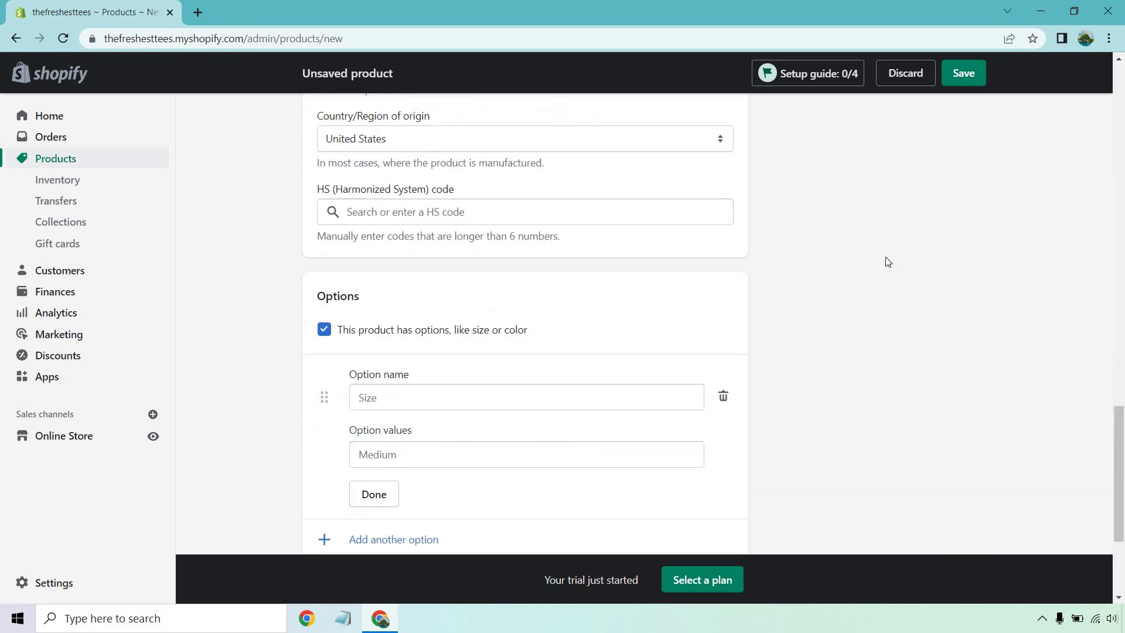
scroll(888, 262, "down", 3)
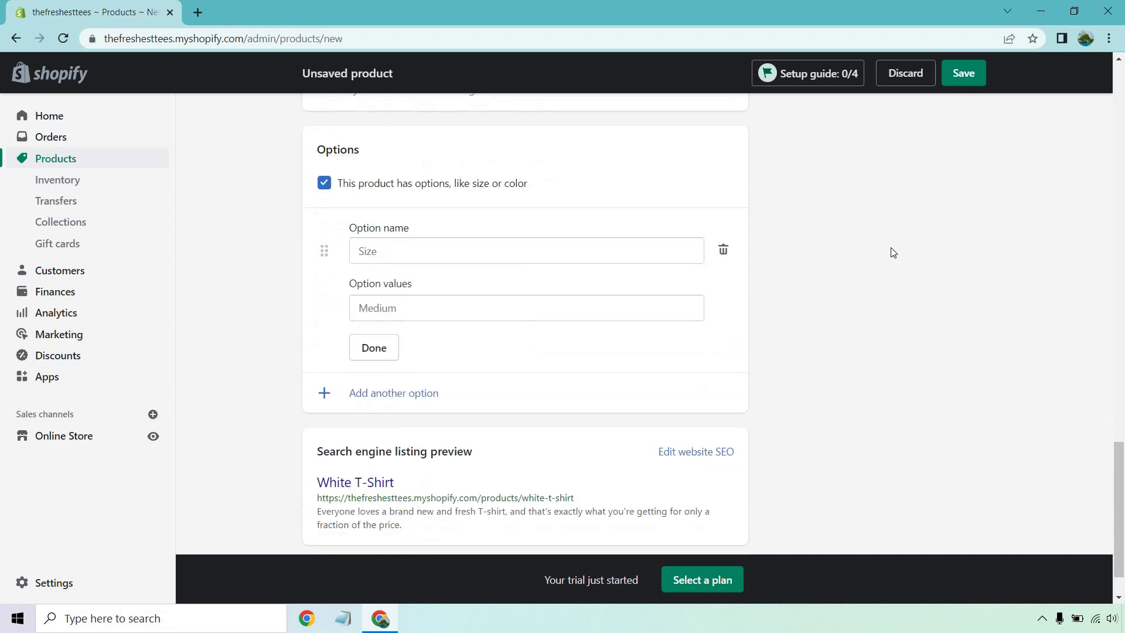
left_click(480, 253)
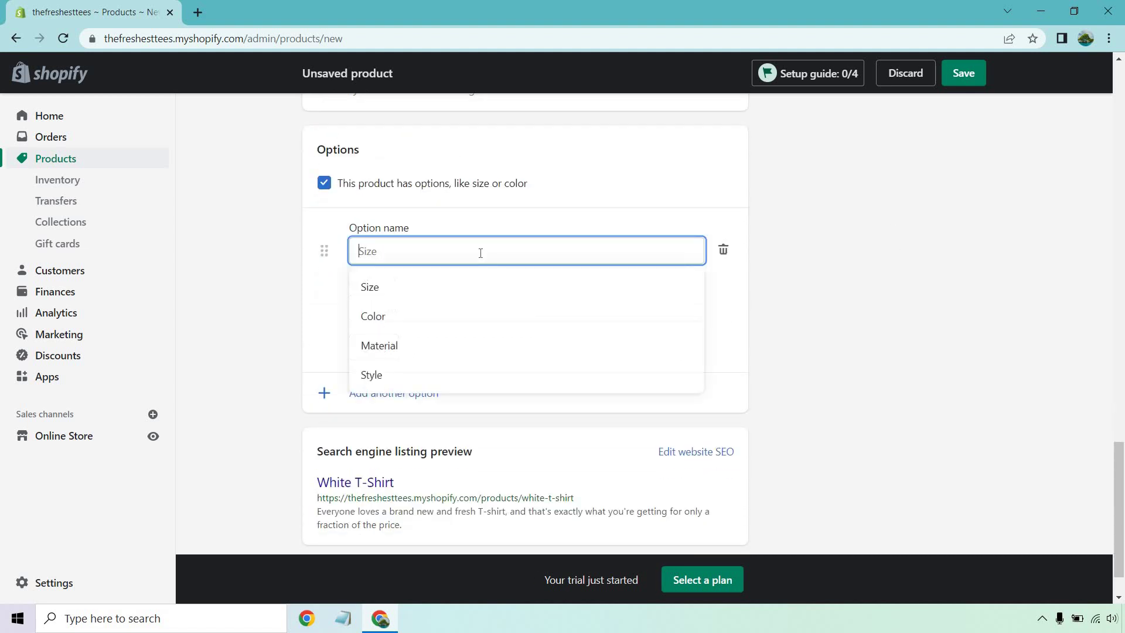
left_click(425, 290)
Step: Enter Small, Medium, Large and X-Large as Size values and generate the variants
left_click(444, 302)
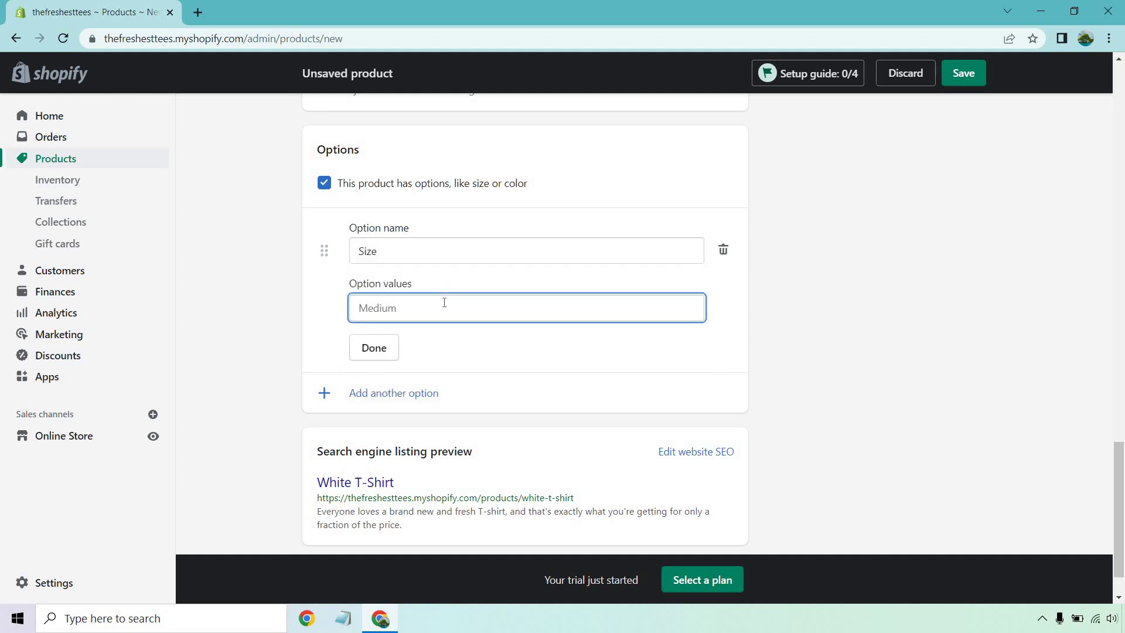
type("Small")
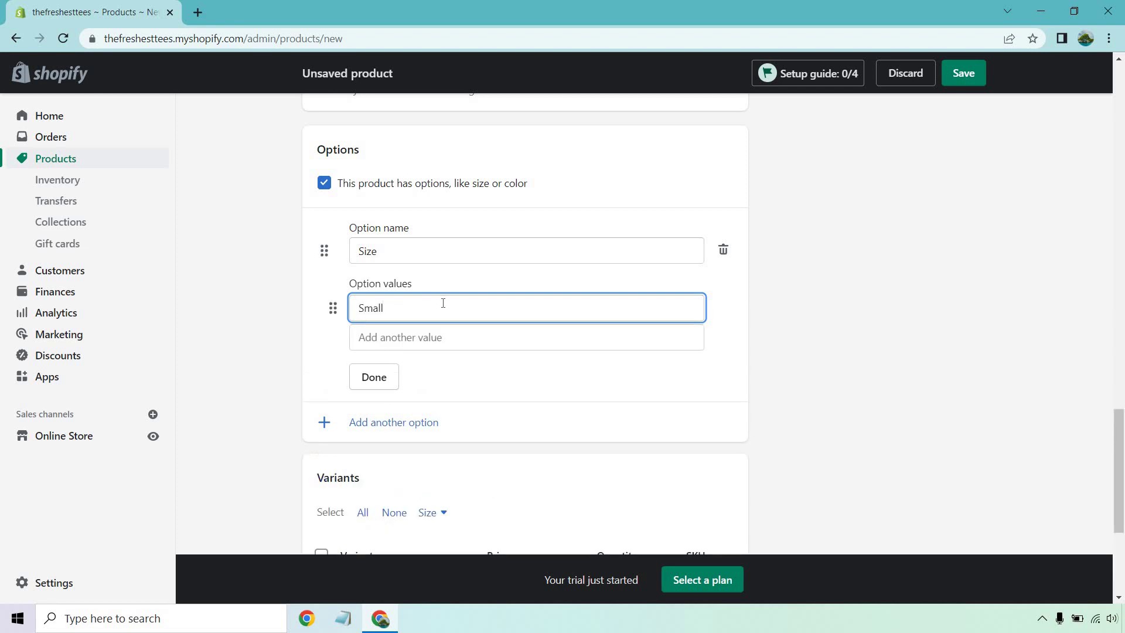
key("Return")
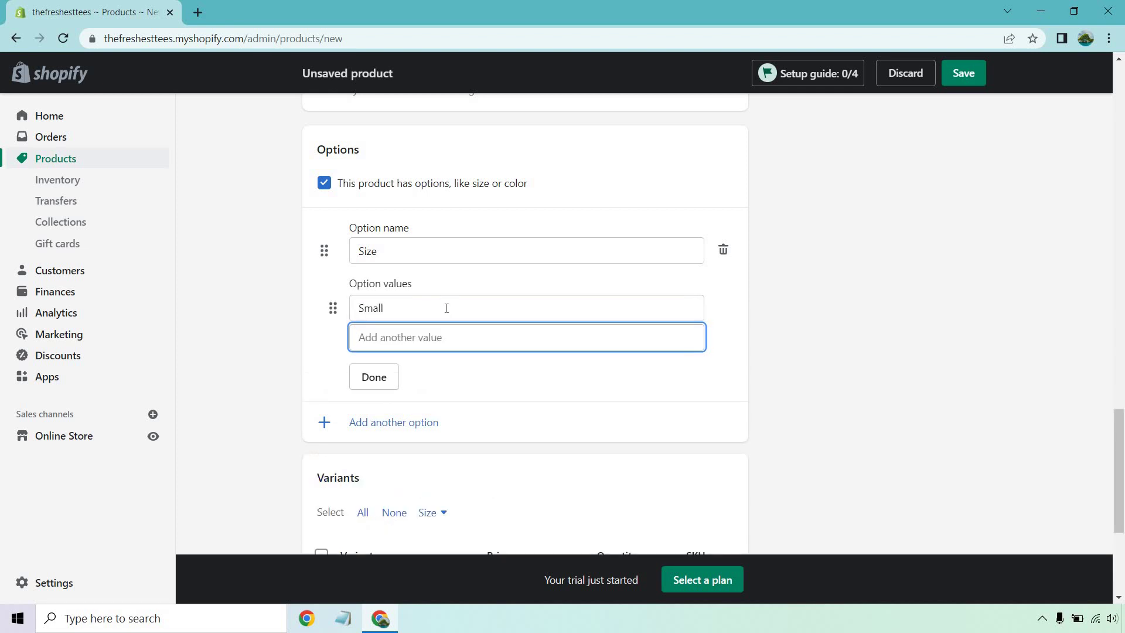
type("Medium")
key("Return")
type("Large")
key("Return")
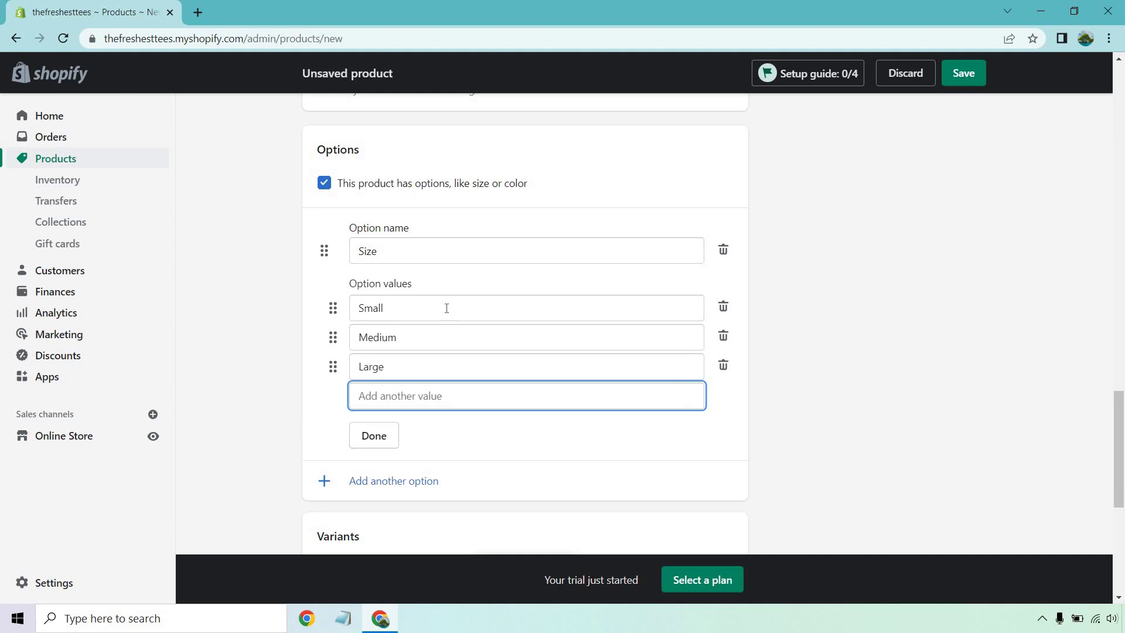
type("X-Large")
key("Return")
left_click(374, 465)
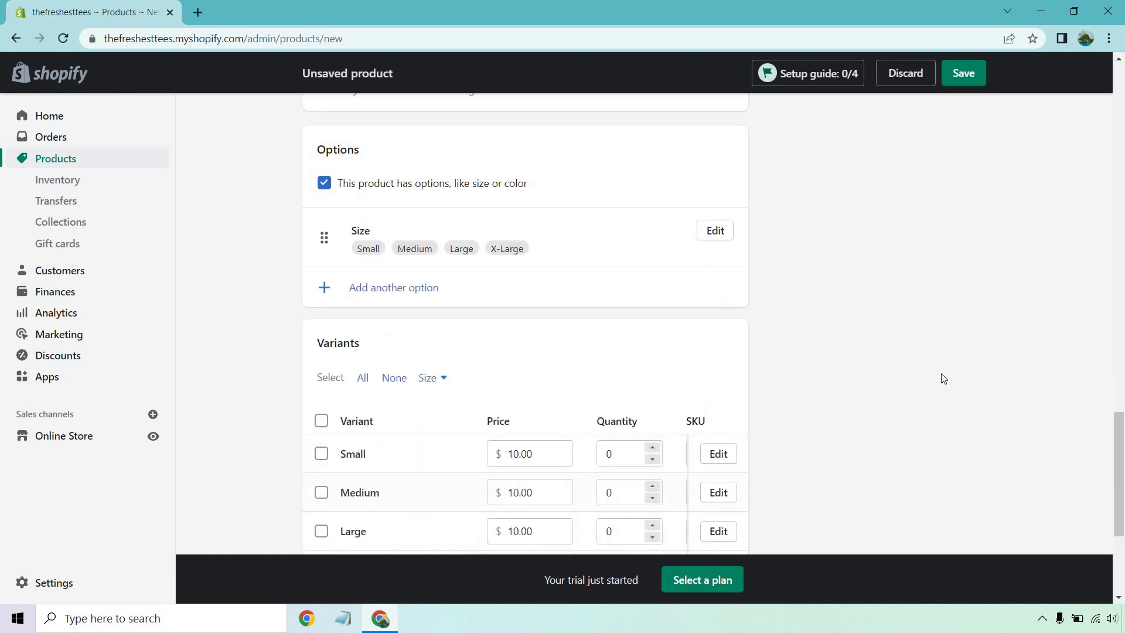
Step: Save the White T-Shirt product as a draft
scroll(972, 316, "down", 3)
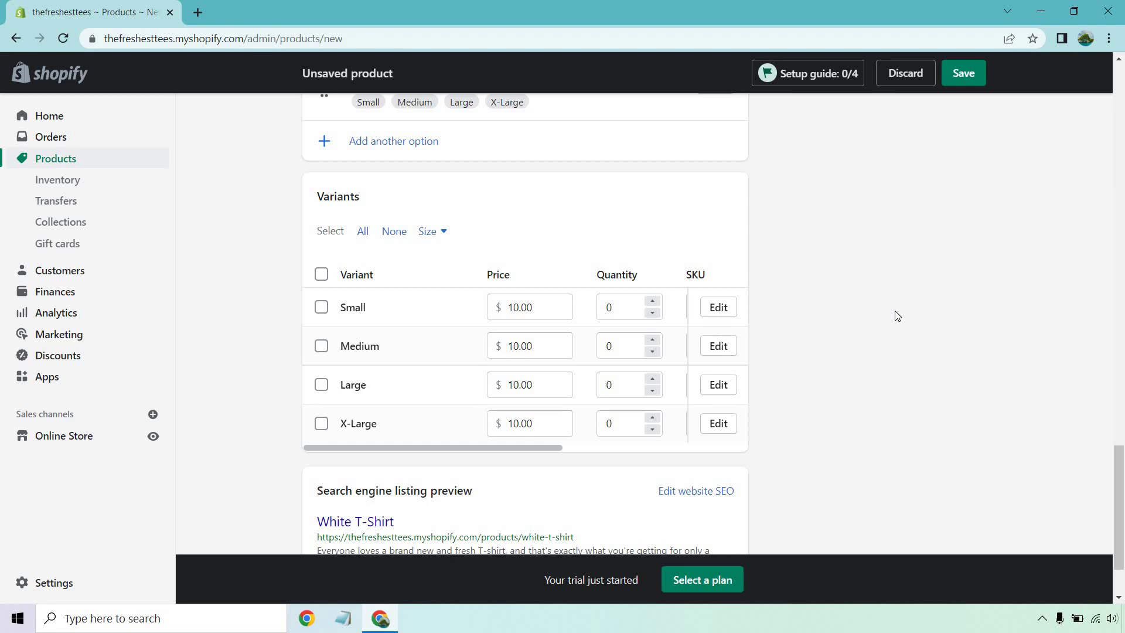
scroll(915, 261, "down", 2)
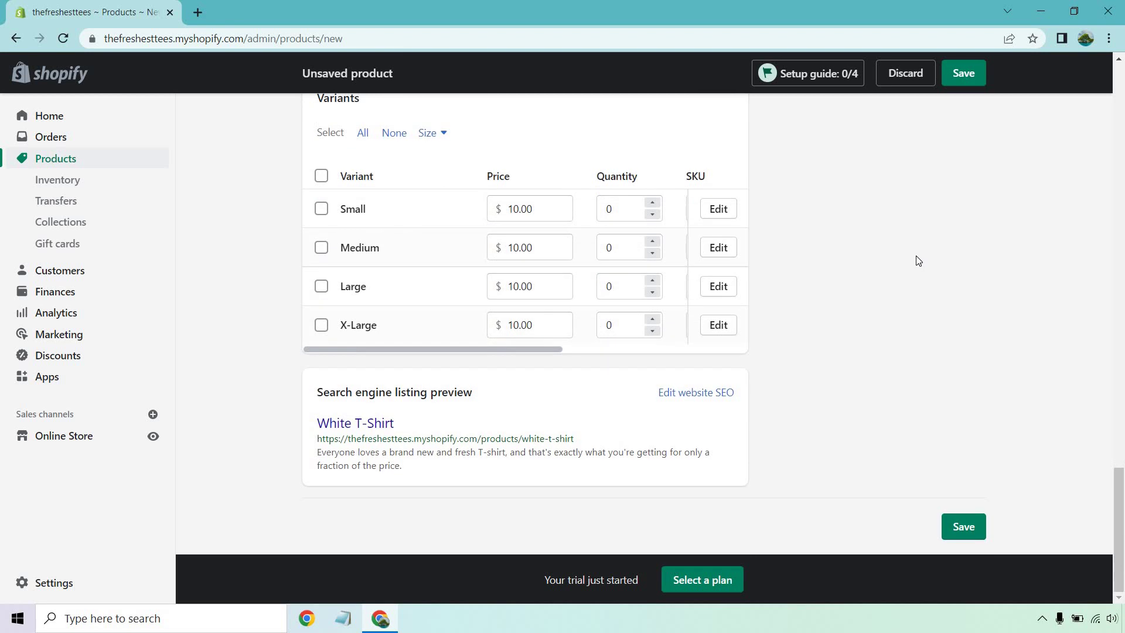
left_click(978, 528)
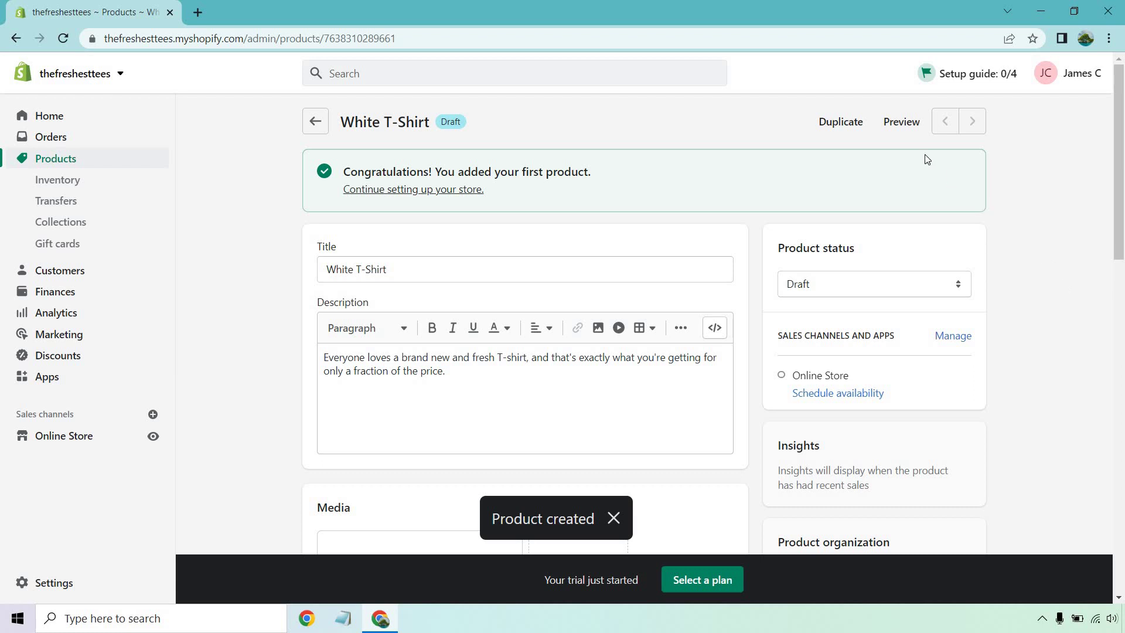
left_click(902, 121)
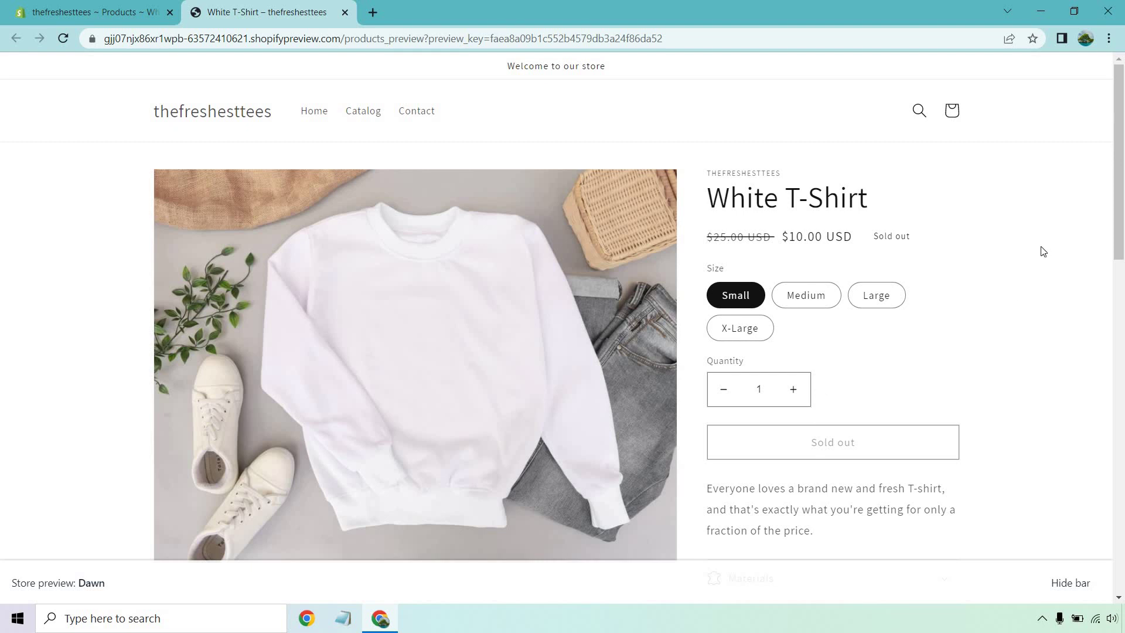
scroll(1031, 229, "down", 3)
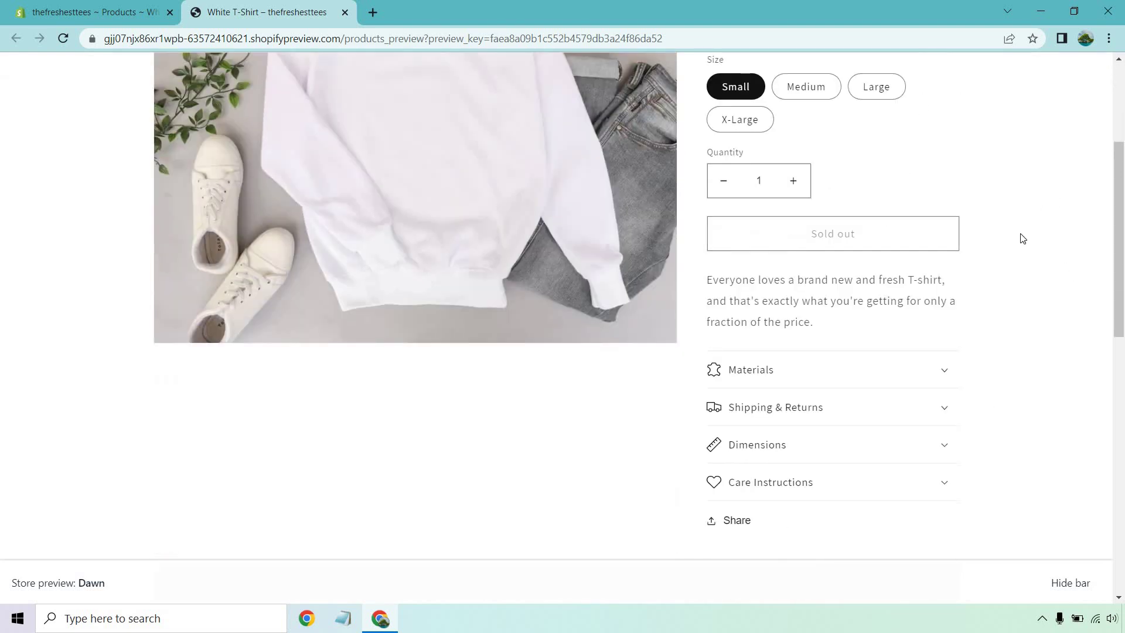
scroll(1022, 235, "down", 3)
scroll(1036, 231, "down", 5)
scroll(1039, 237, "up", 11)
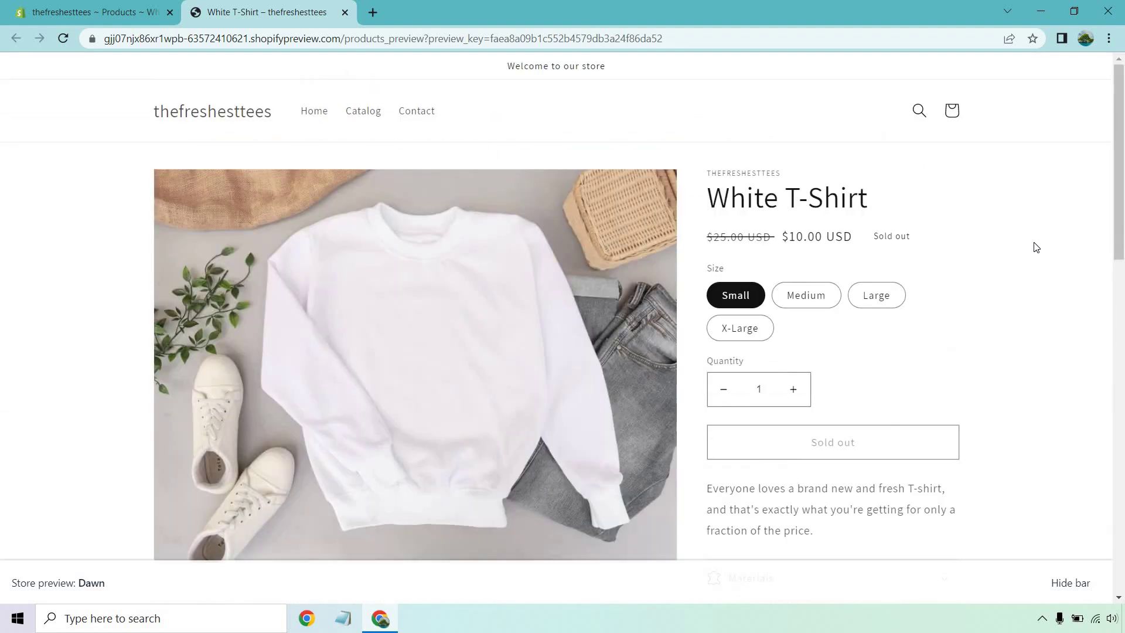